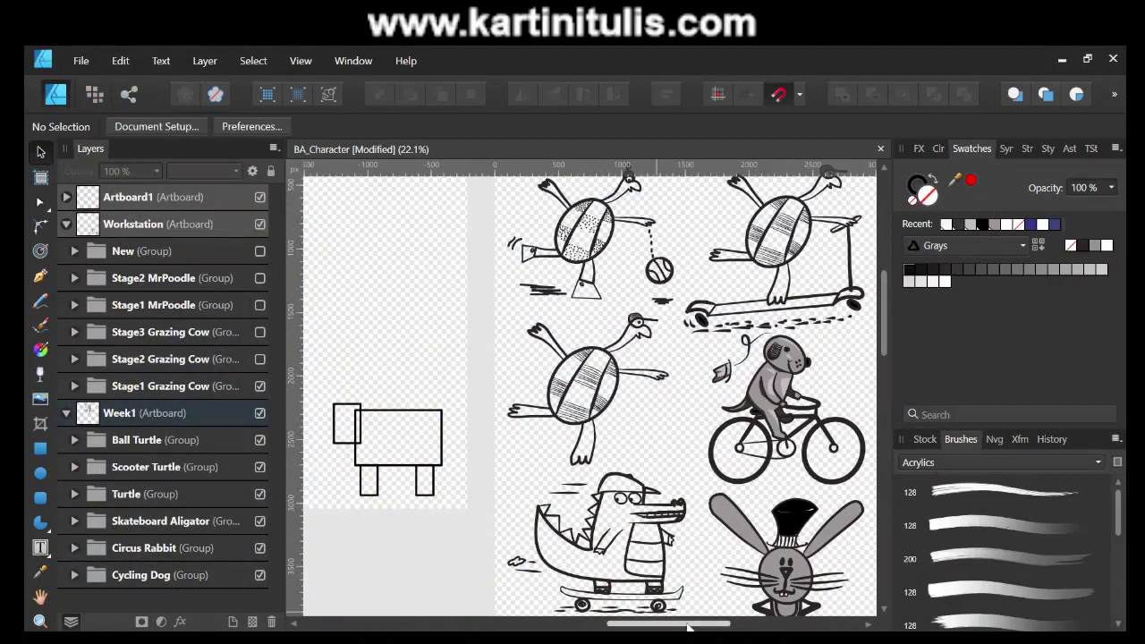
# Examine the rectangle-built cow on the Workstation artboard and the finished character drawings on the Week1 artboard.
pyautogui.moveTo(684, 626); pyautogui.dragTo(634, 628)
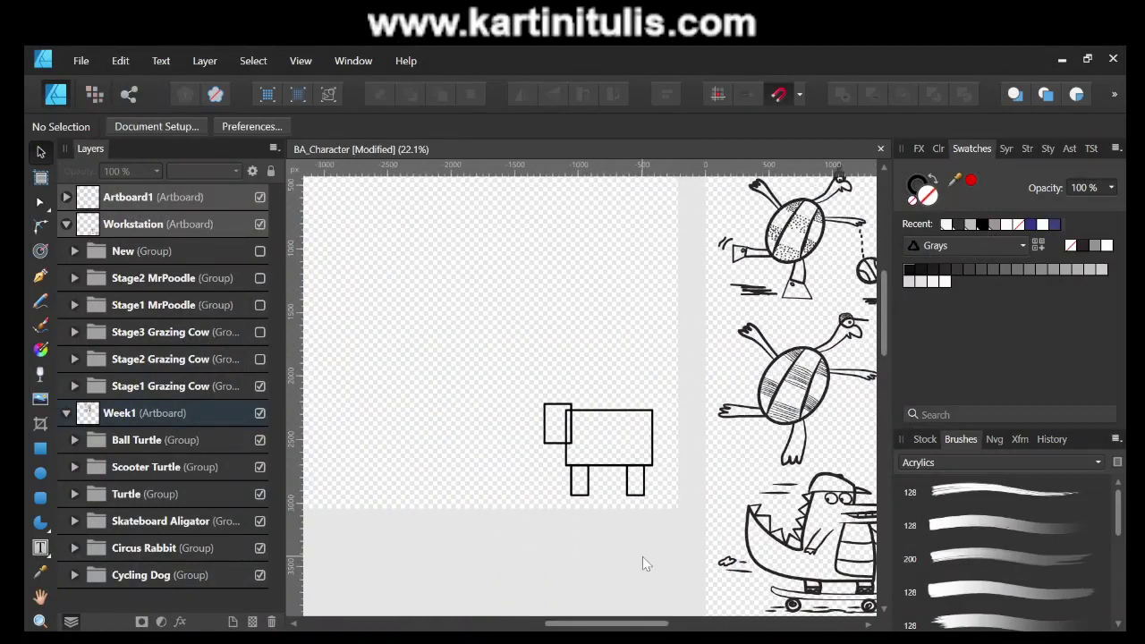
pyautogui.scroll(2, 647, 557)
pyautogui.scroll(2, 647, 558)
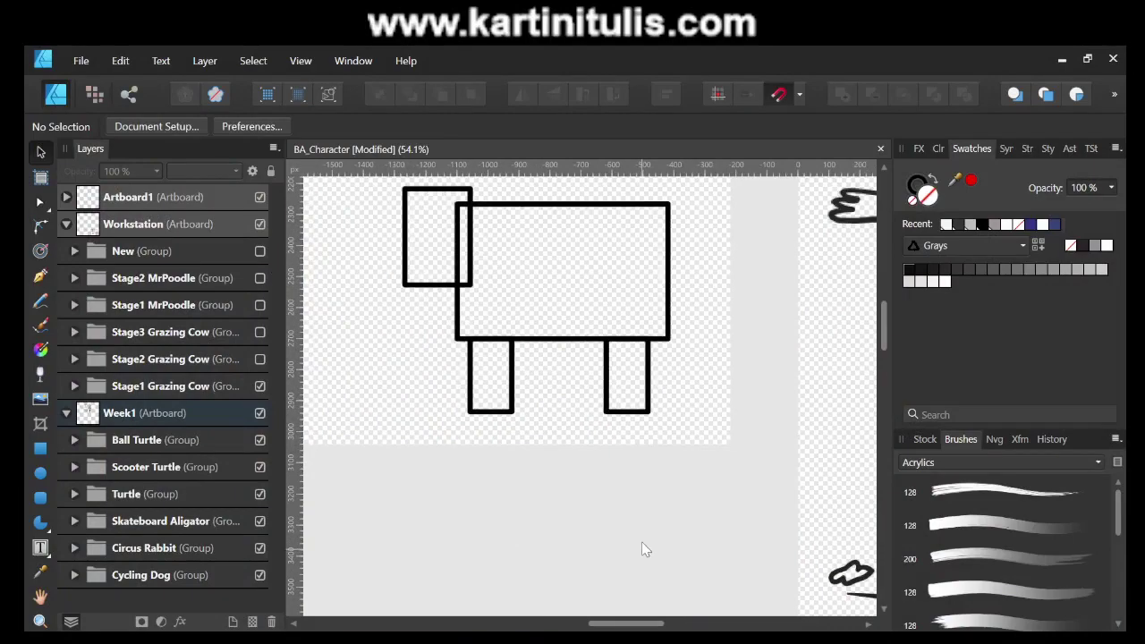
pyautogui.moveTo(688, 510); pyautogui.dragTo(716, 565)
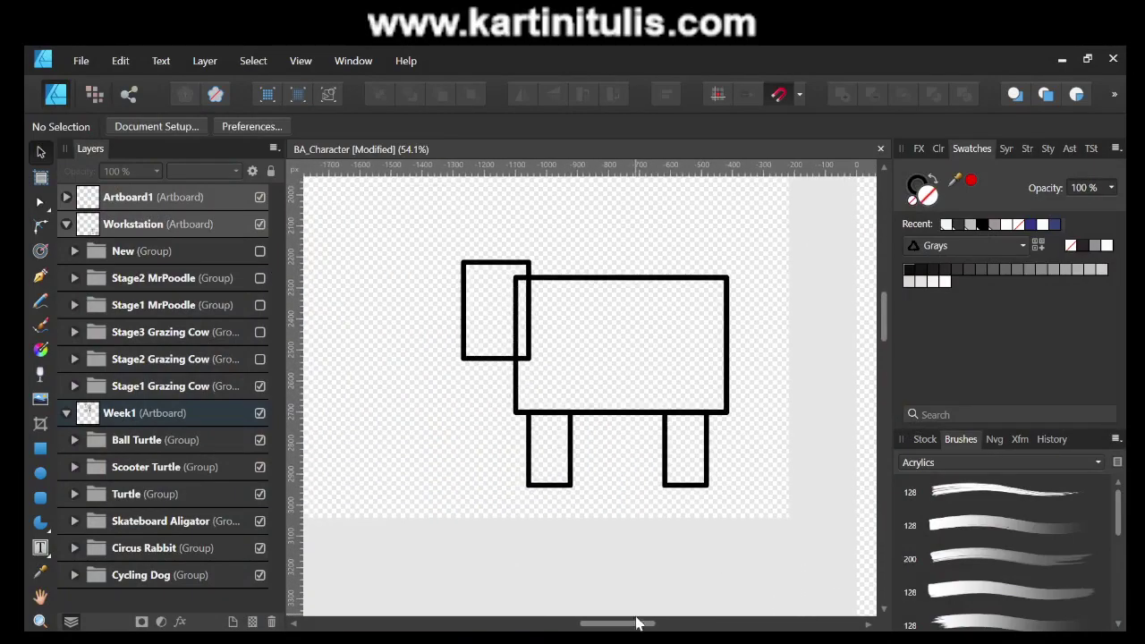
pyautogui.moveTo(647, 624); pyautogui.dragTo(723, 626)
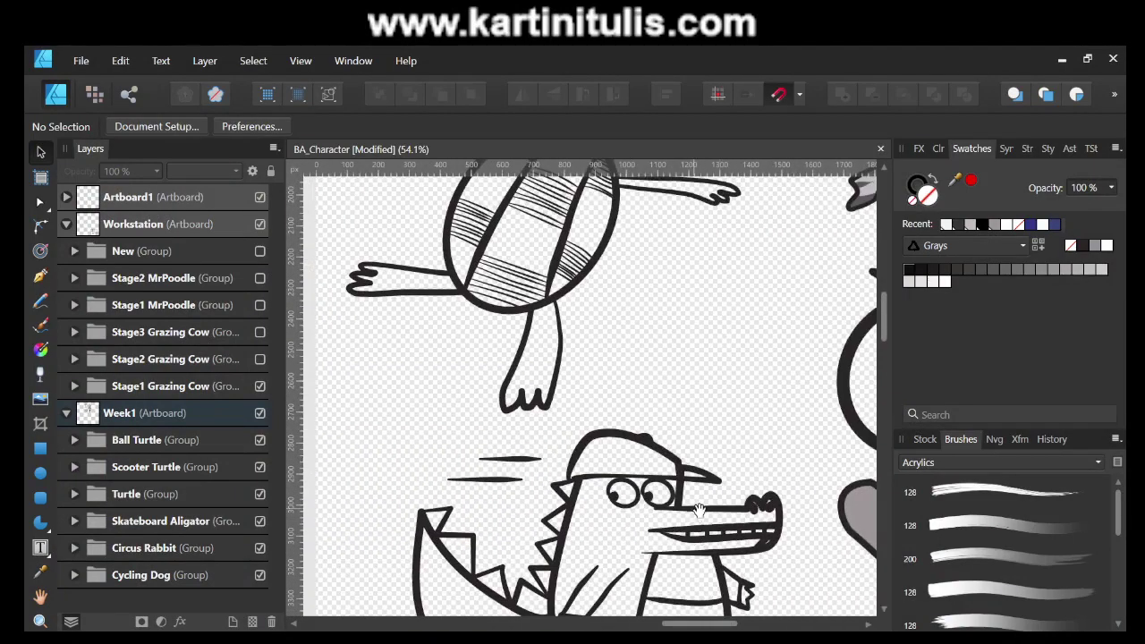
pyautogui.scroll(-5, 700, 509)
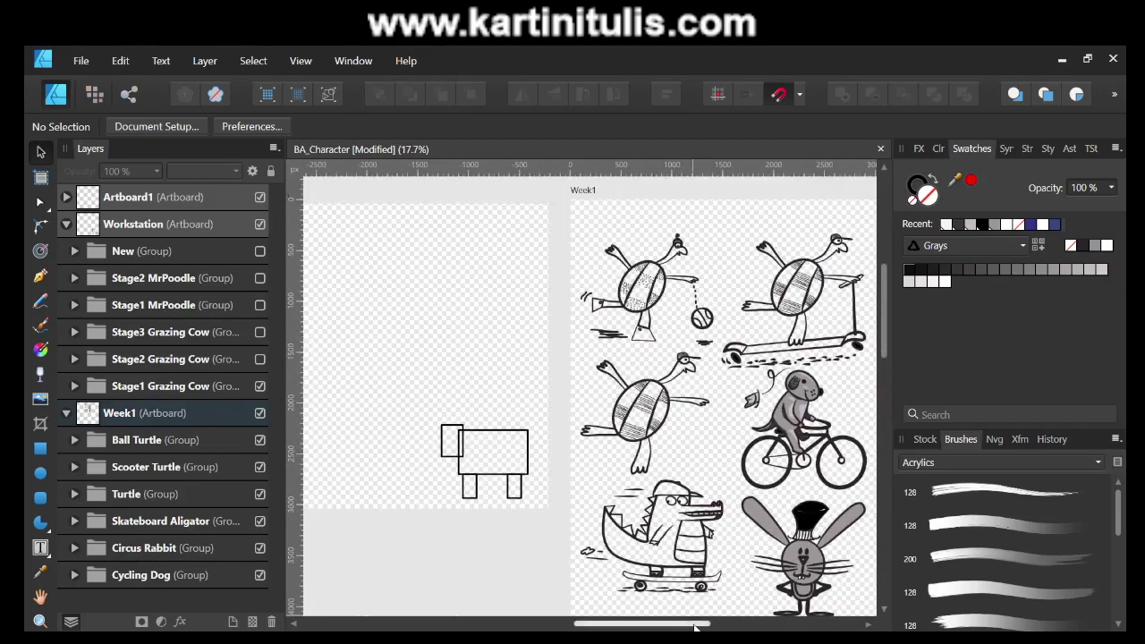
pyautogui.moveTo(695, 625); pyautogui.dragTo(732, 626)
pyautogui.scroll(1, 806, 509)
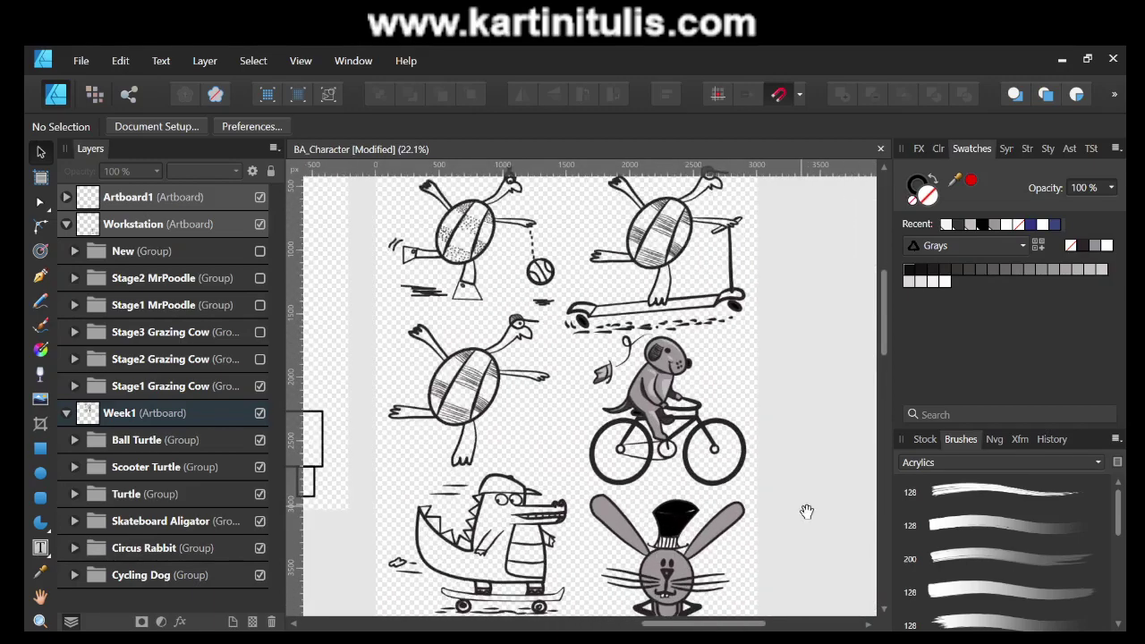
pyautogui.moveTo(727, 624); pyautogui.dragTo(717, 624)
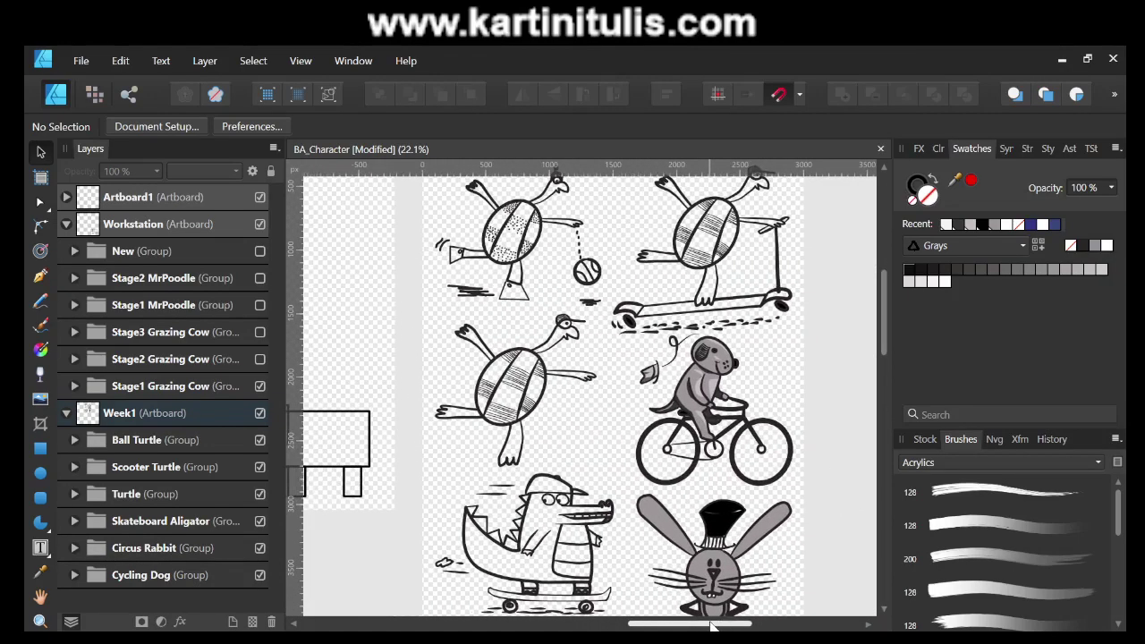
pyautogui.moveTo(882, 354); pyautogui.dragTo(881, 349)
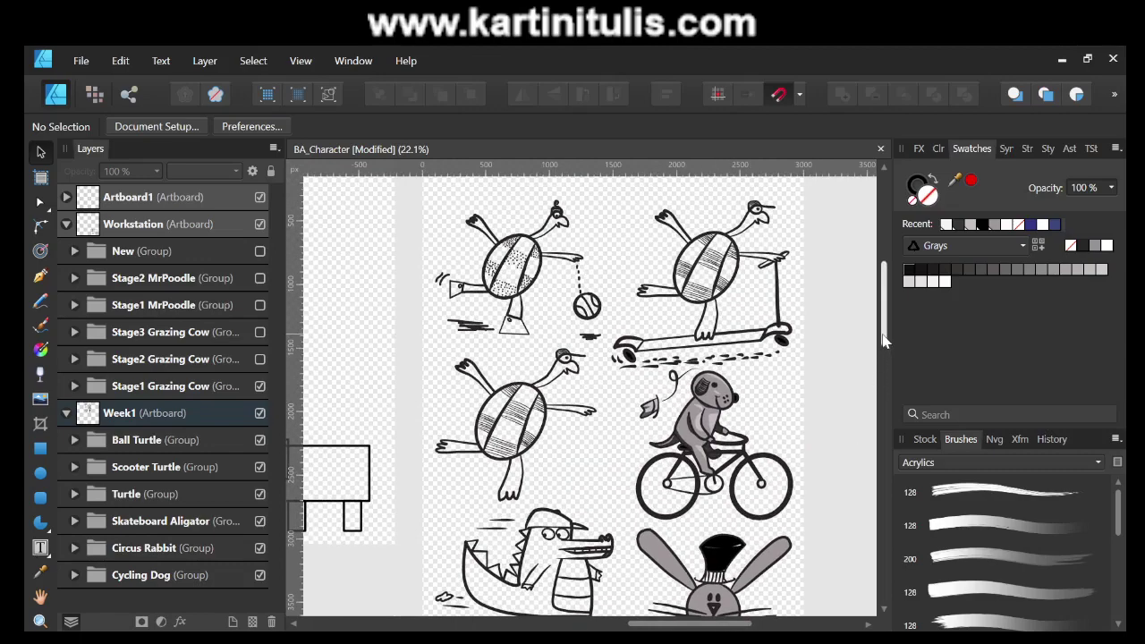
pyautogui.moveTo(739, 629); pyautogui.dragTo(669, 626)
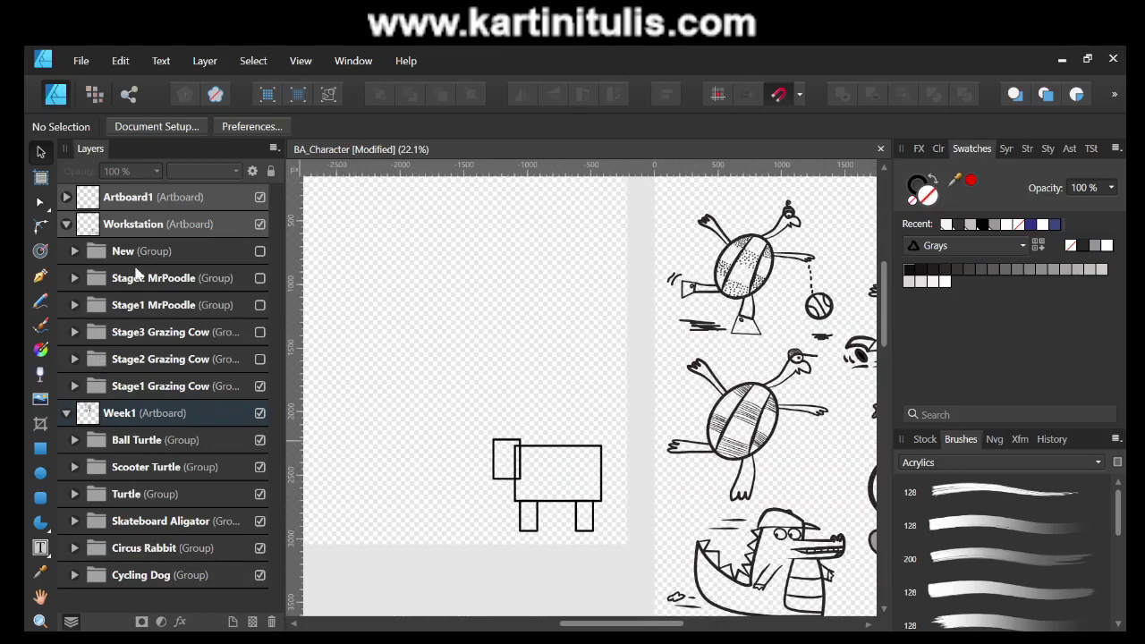
# Sketch a four-legged animal's round head, back, body and legs freehand with the Pencil tool on the Workstation artboard.
pyautogui.click(163, 234)
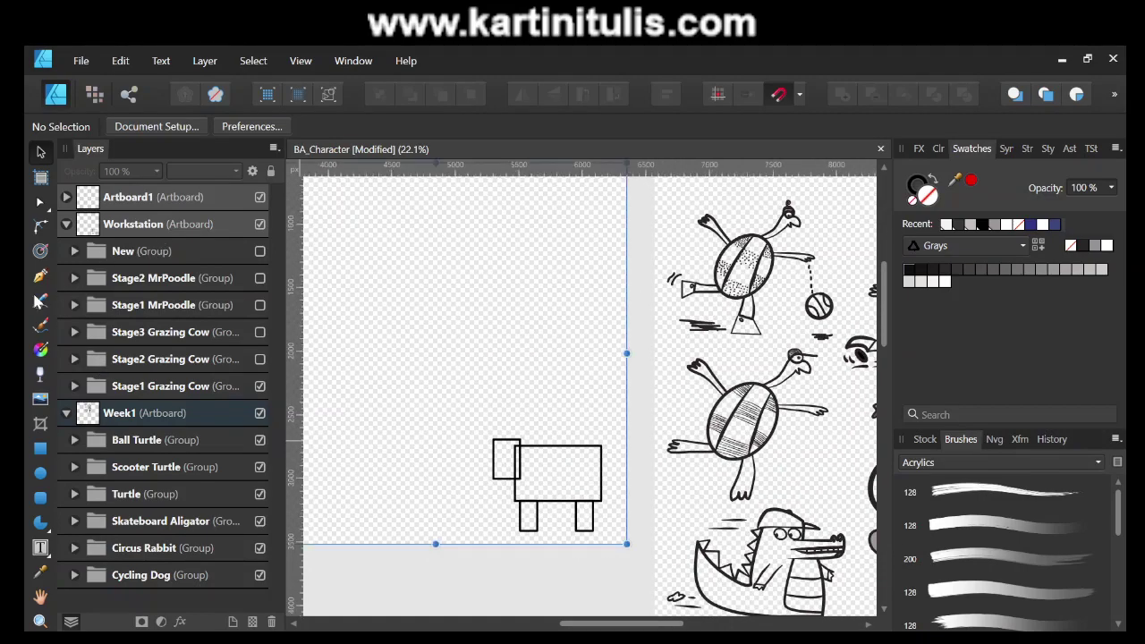
pyautogui.moveTo(633, 629); pyautogui.dragTo(577, 629)
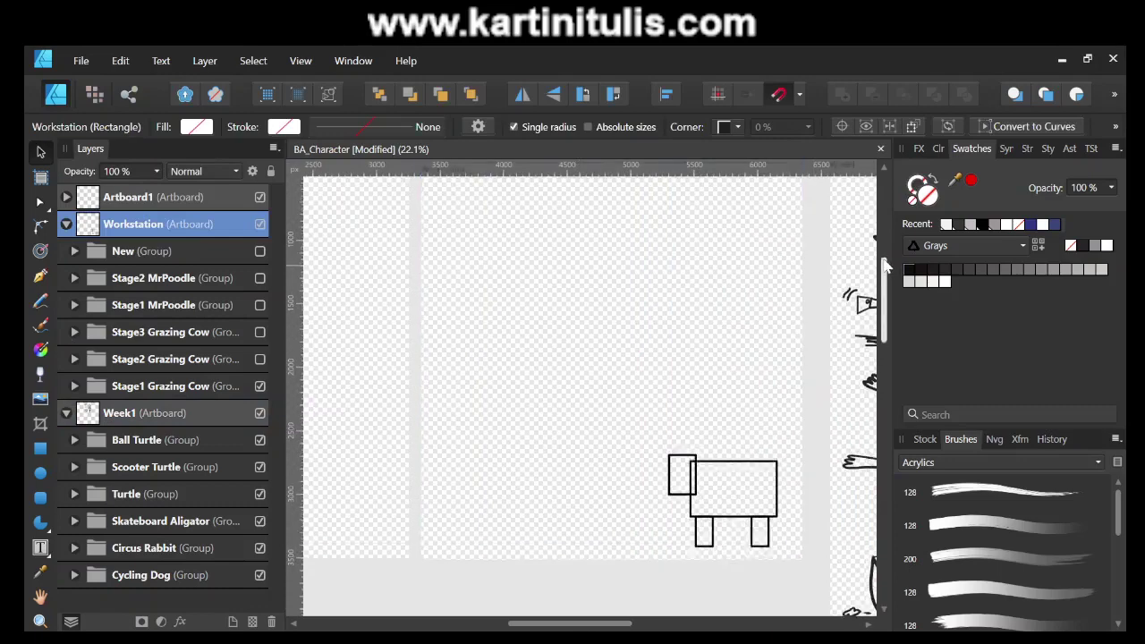
pyautogui.moveTo(889, 279); pyautogui.dragTo(888, 252)
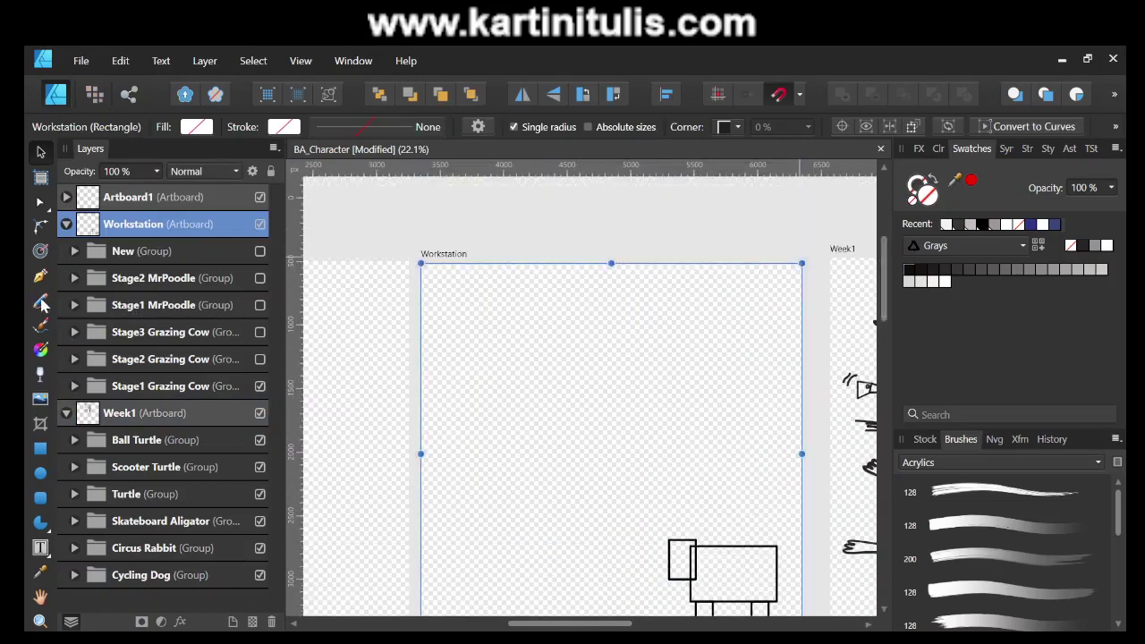
pyautogui.click(40, 304)
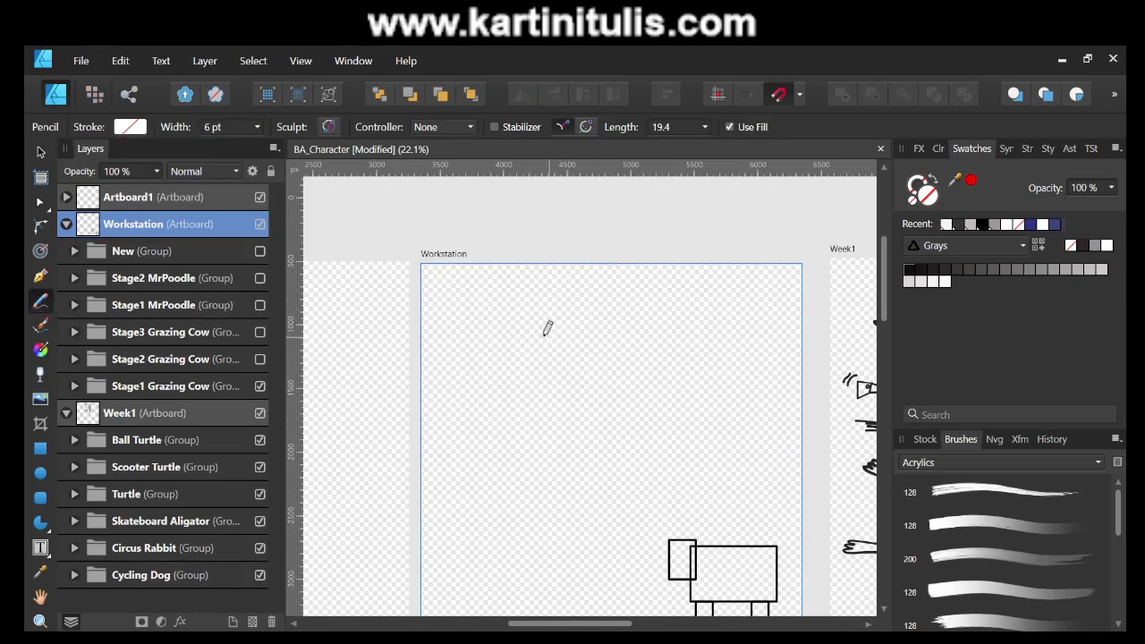
pyautogui.moveTo(543, 336)
pyautogui.mouseDown()
pyautogui.moveTo(527, 338)
pyautogui.moveTo(509, 376)
pyautogui.moveTo(548, 404)
pyautogui.moveTo(568, 363)
pyautogui.moveTo(561, 336)
pyautogui.moveTo(543, 337)
pyautogui.mouseUp()
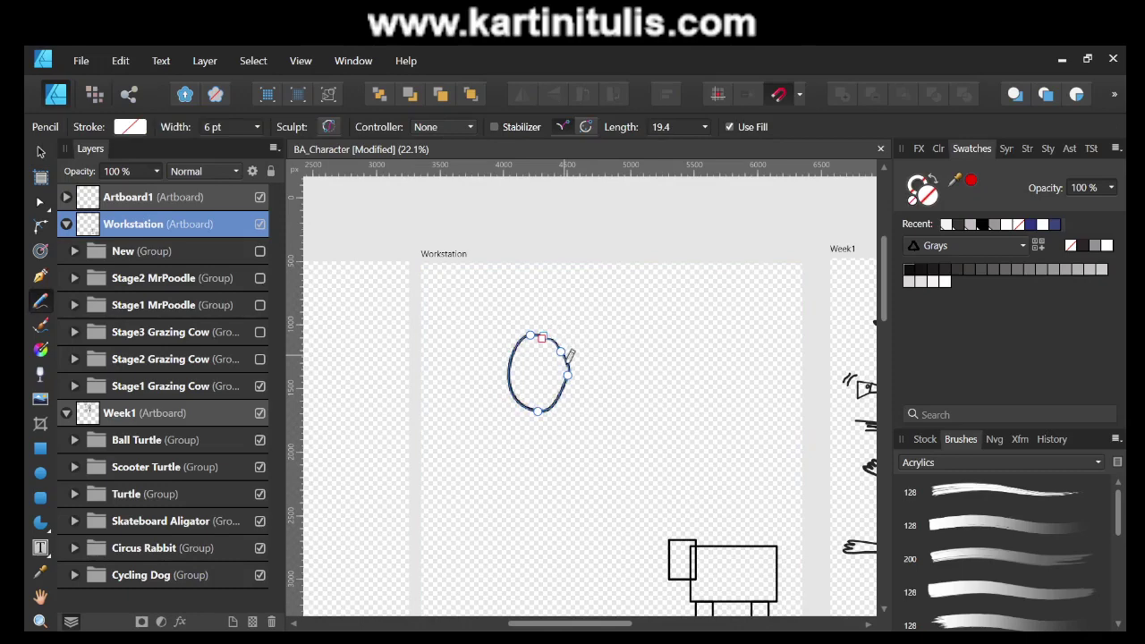
pyautogui.moveTo(645, 356); pyautogui.dragTo(570, 363)
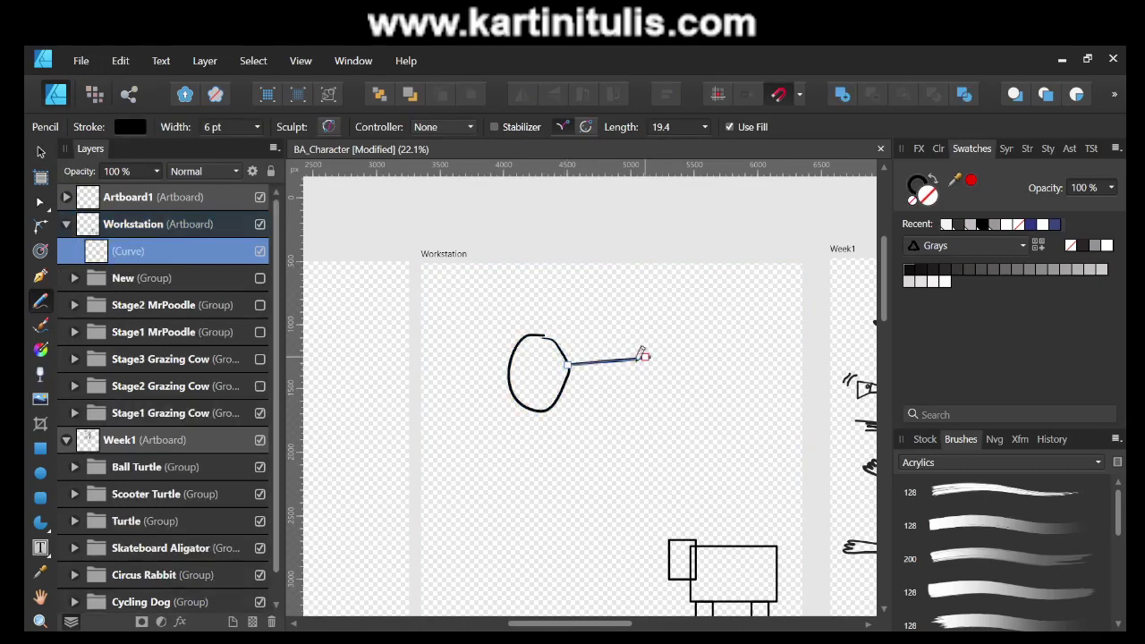
pyautogui.moveTo(651, 356)
pyautogui.mouseDown()
pyautogui.moveTo(678, 359)
pyautogui.moveTo(706, 383)
pyautogui.moveTo(715, 447)
pyautogui.moveTo(699, 461)
pyautogui.moveTo(693, 417)
pyautogui.moveTo(689, 464)
pyautogui.moveTo(682, 419)
pyautogui.moveTo(592, 427)
pyautogui.moveTo(595, 468)
pyautogui.moveTo(586, 469)
pyautogui.moveTo(580, 426)
pyautogui.moveTo(563, 473)
pyautogui.moveTo(555, 404)
pyautogui.mouseUp()
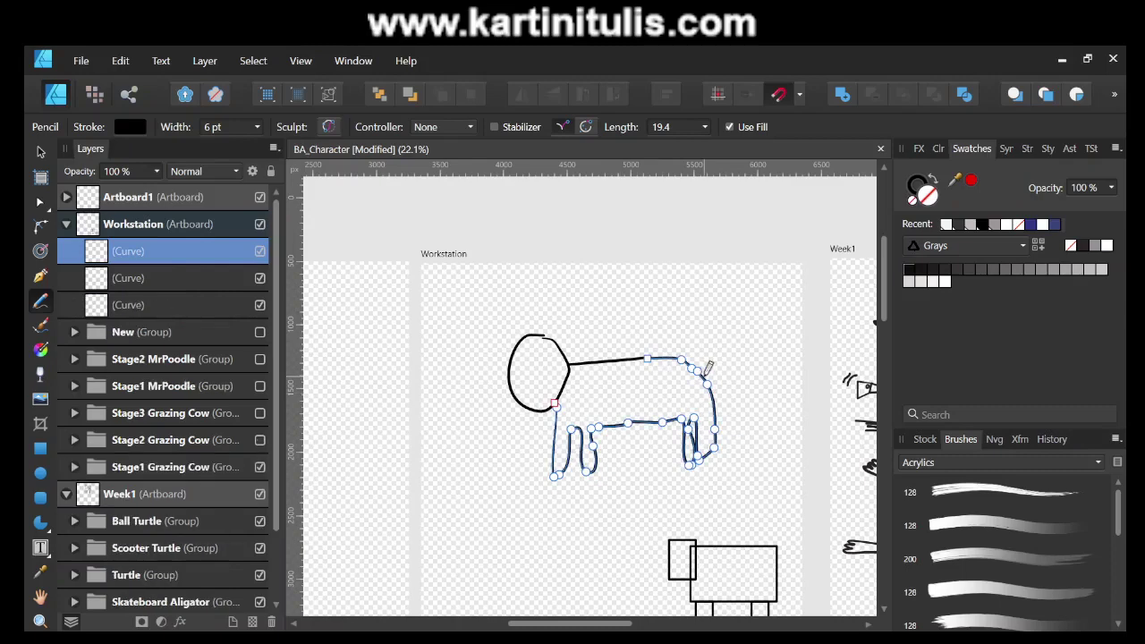
# Add a bent tail and two small horns to the freehand animal sketch.
pyautogui.moveTo(707, 372)
pyautogui.mouseDown()
pyautogui.moveTo(735, 374)
pyautogui.moveTo(744, 418)
pyautogui.mouseUp()
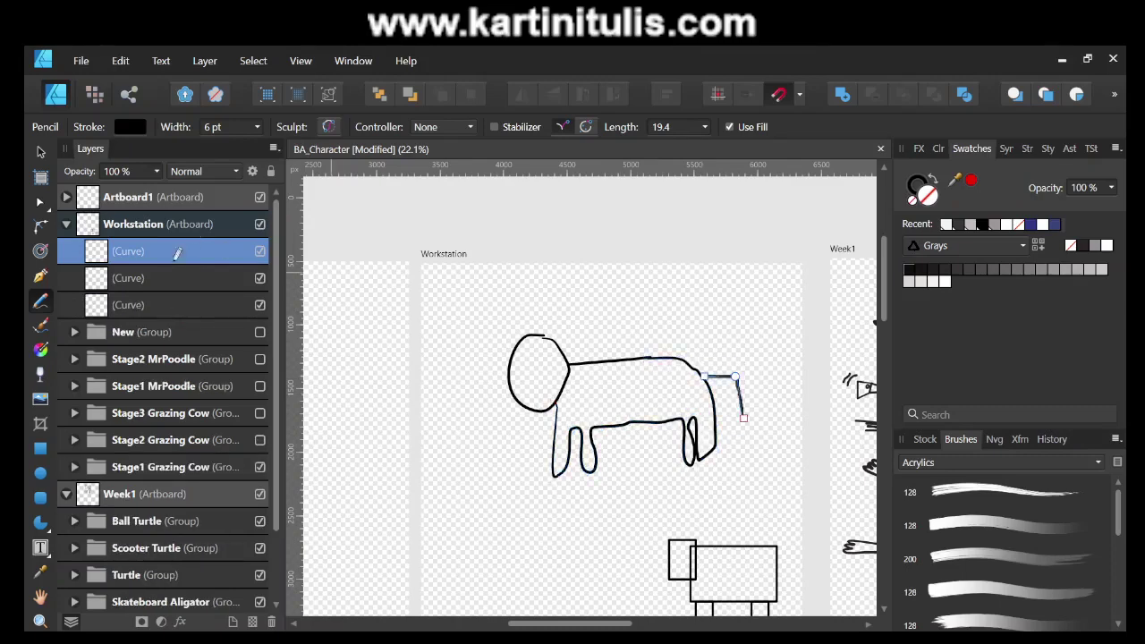
pyautogui.moveTo(560, 343); pyautogui.dragTo(577, 334)
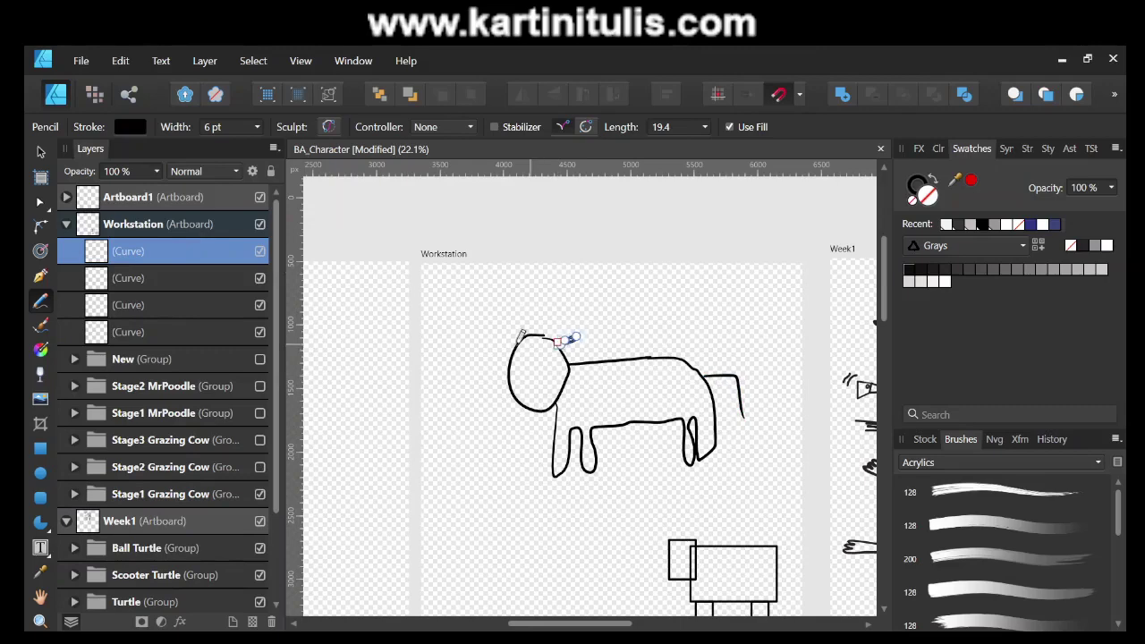
pyautogui.moveTo(522, 337); pyautogui.dragTo(506, 345)
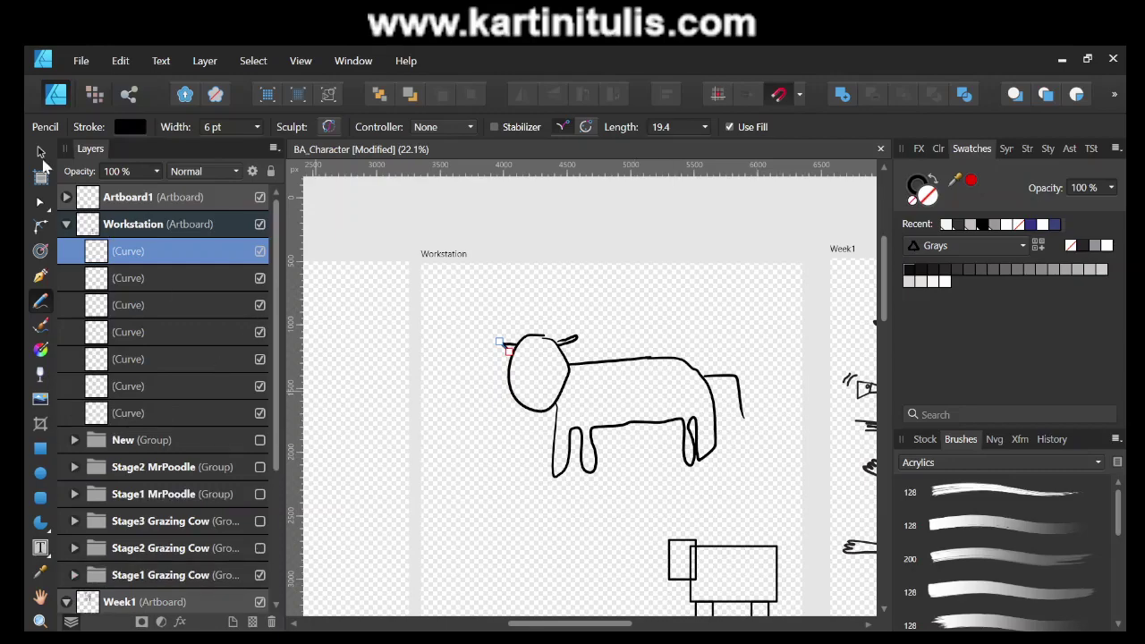
# Delete all seven curves of the freehand animal sketch from the Workstation artboard.
pyautogui.click(40, 153)
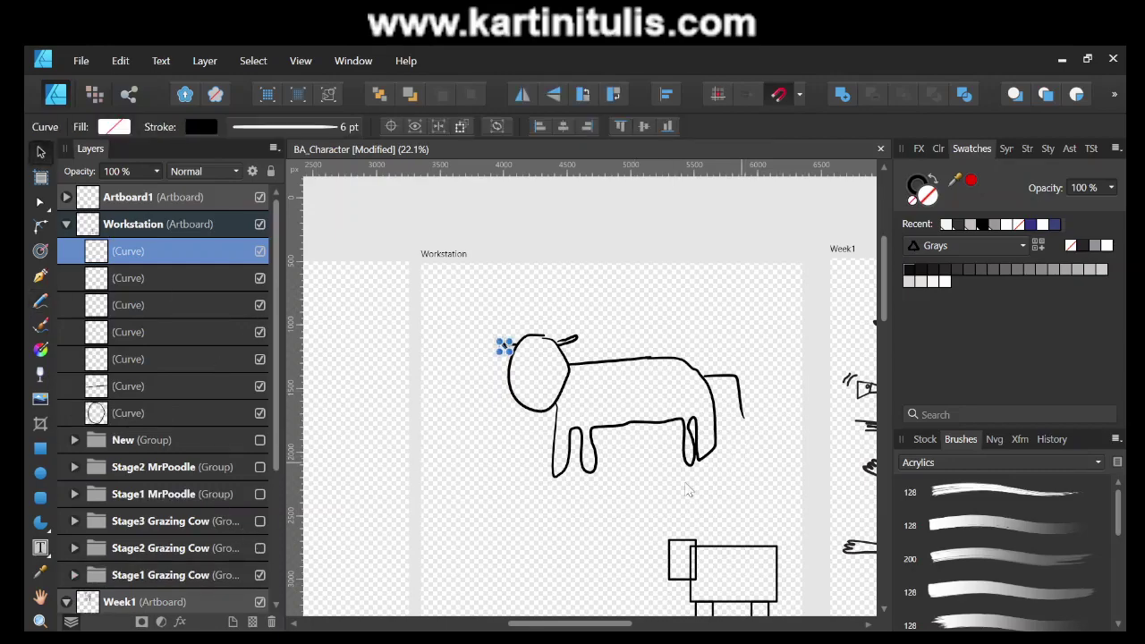
pyautogui.scroll(-2, 606, 521)
pyautogui.scroll(2, 662, 465)
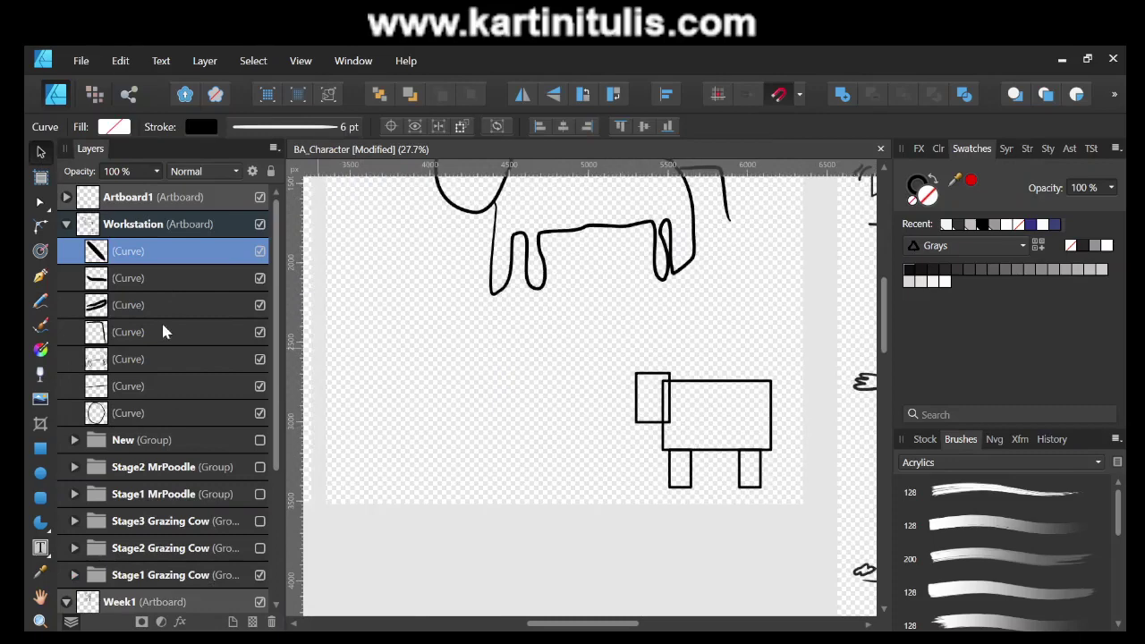
pyautogui.keyDown('shift'); pyautogui.click(208, 414); pyautogui.keyUp('shift')
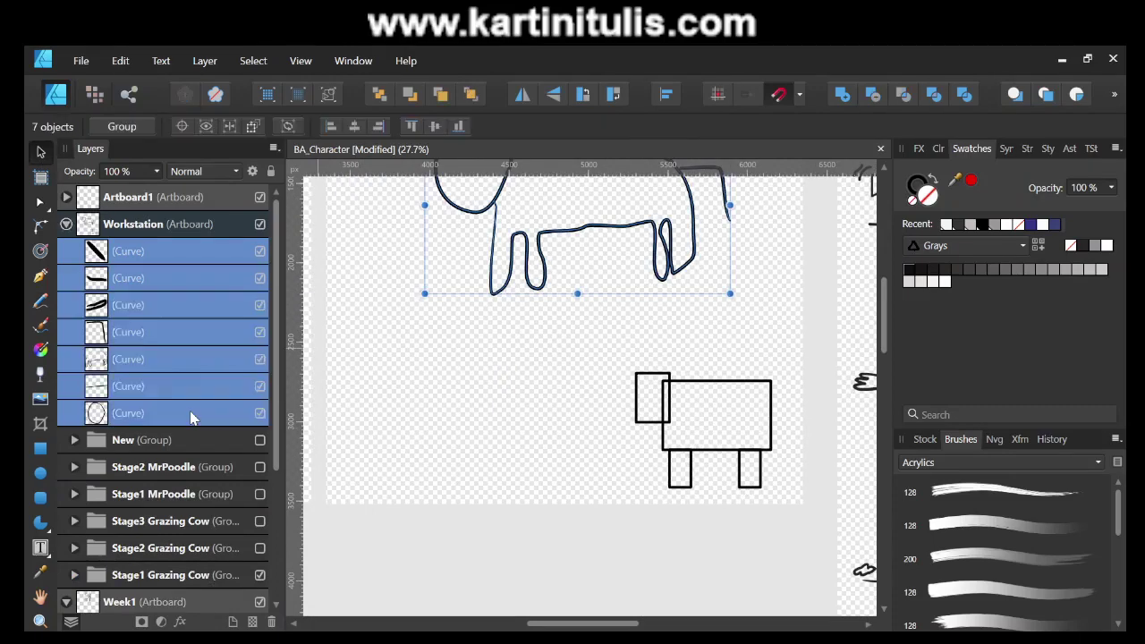
pyautogui.click(272, 623)
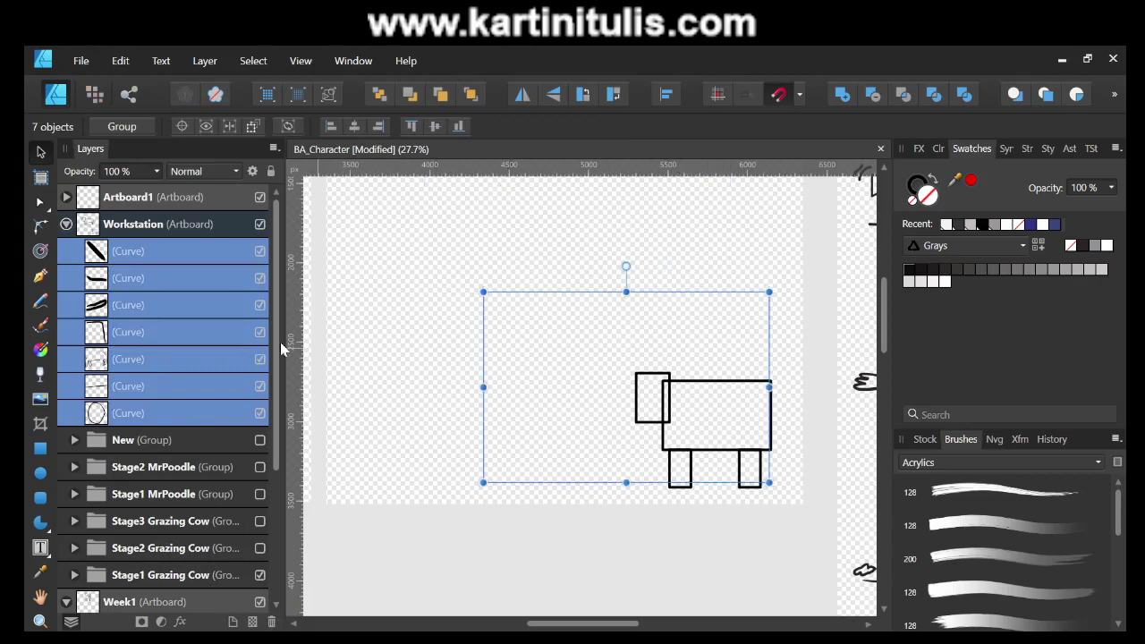
# Show the Stage2 Grazing Cow group, expand its curves and select the cow's head outline.
pyautogui.click(155, 254)
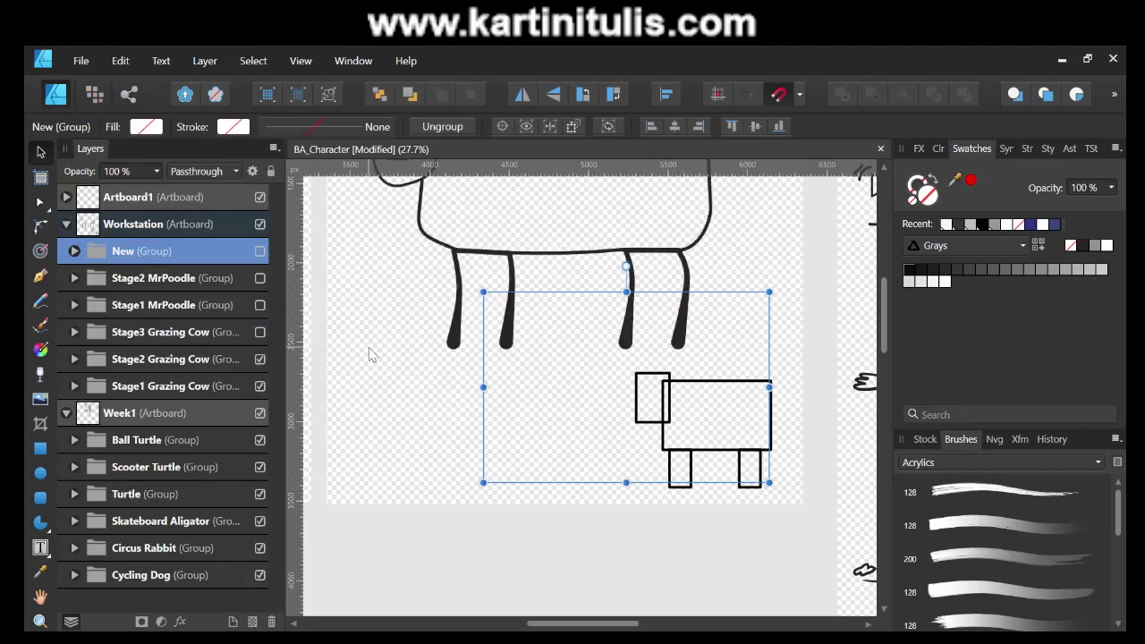
pyautogui.moveTo(372, 353)
pyautogui.mouseDown()
pyautogui.moveTo(397, 534)
pyautogui.moveTo(376, 478)
pyautogui.mouseUp()
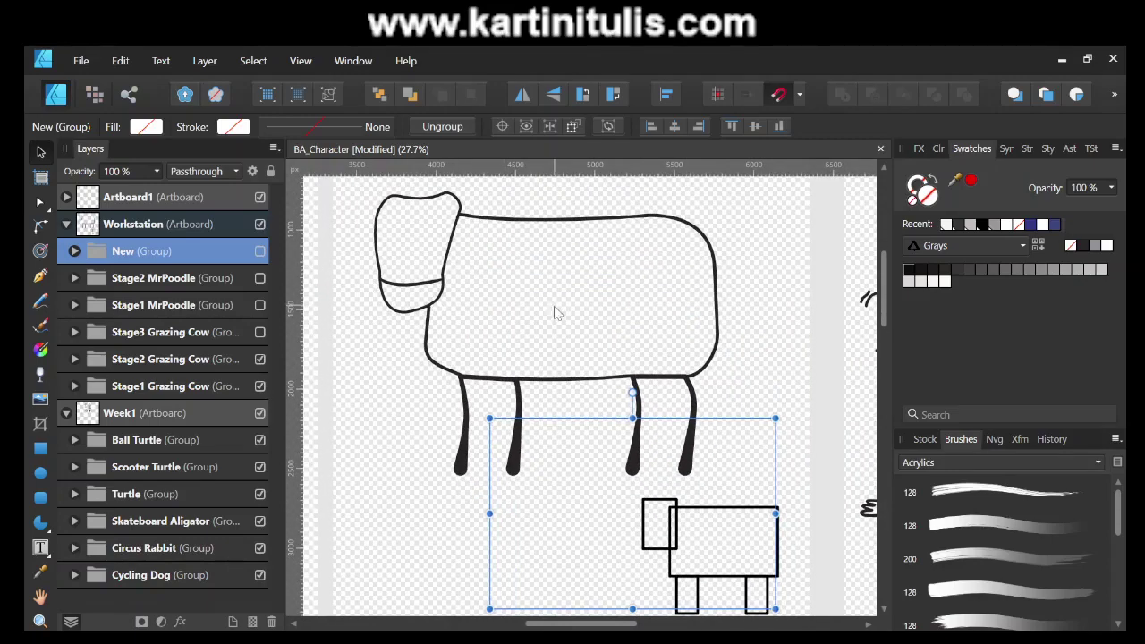
pyautogui.click(74, 360)
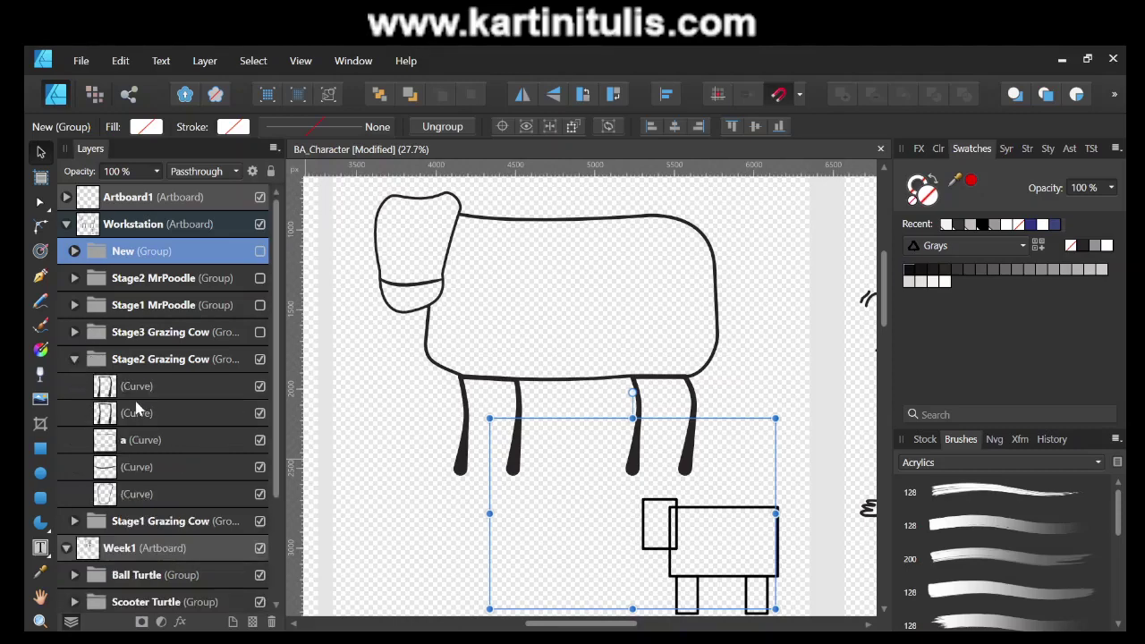
pyautogui.click(152, 494)
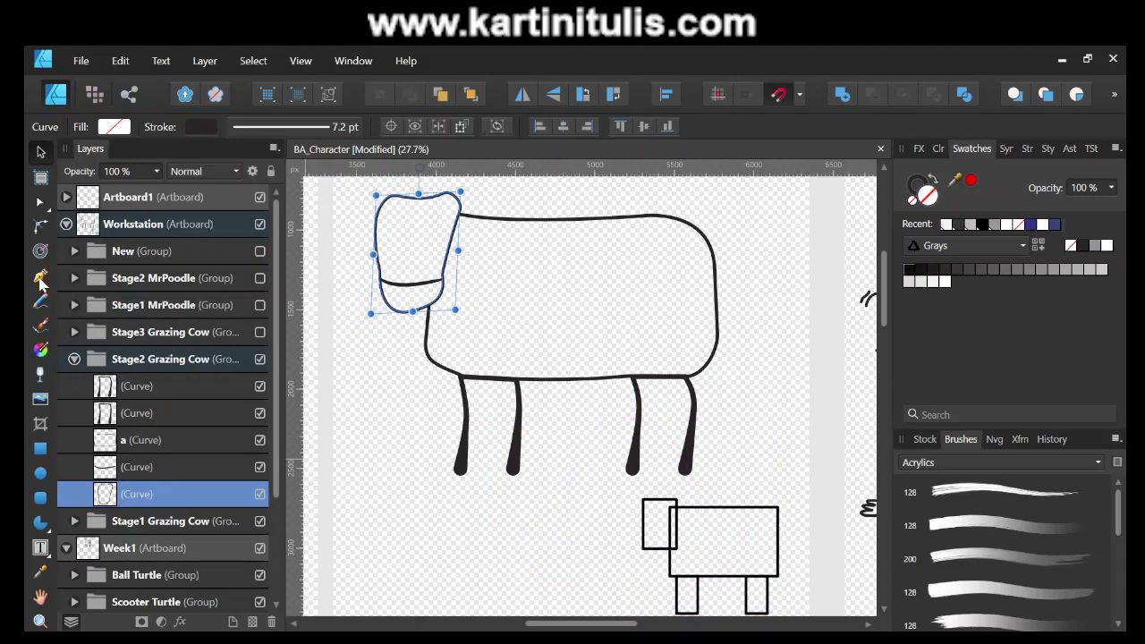
# Add a node midway along the upper edge of the cow's body curve and adjust the node and handle at its upper rear corner.
pyautogui.click(154, 446)
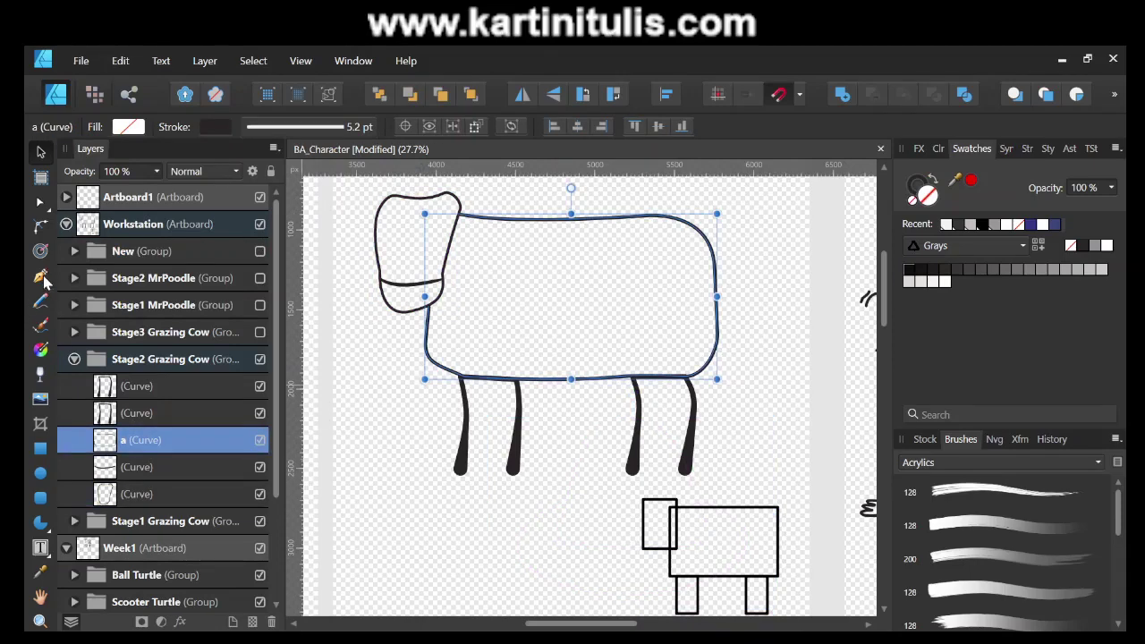
pyautogui.click(46, 206)
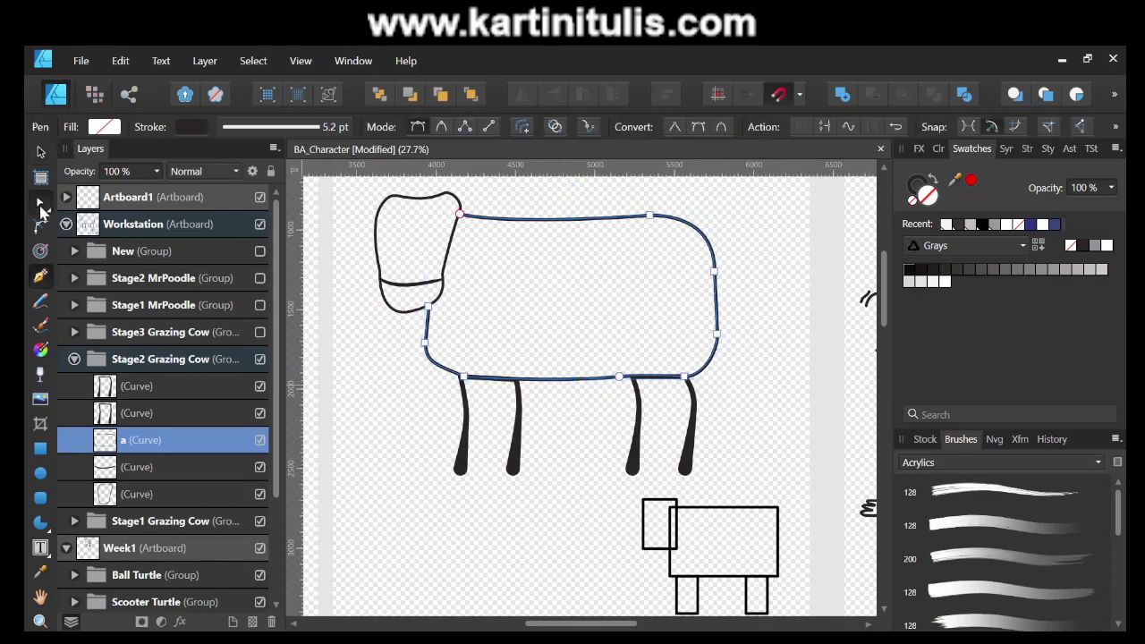
pyautogui.click(41, 206)
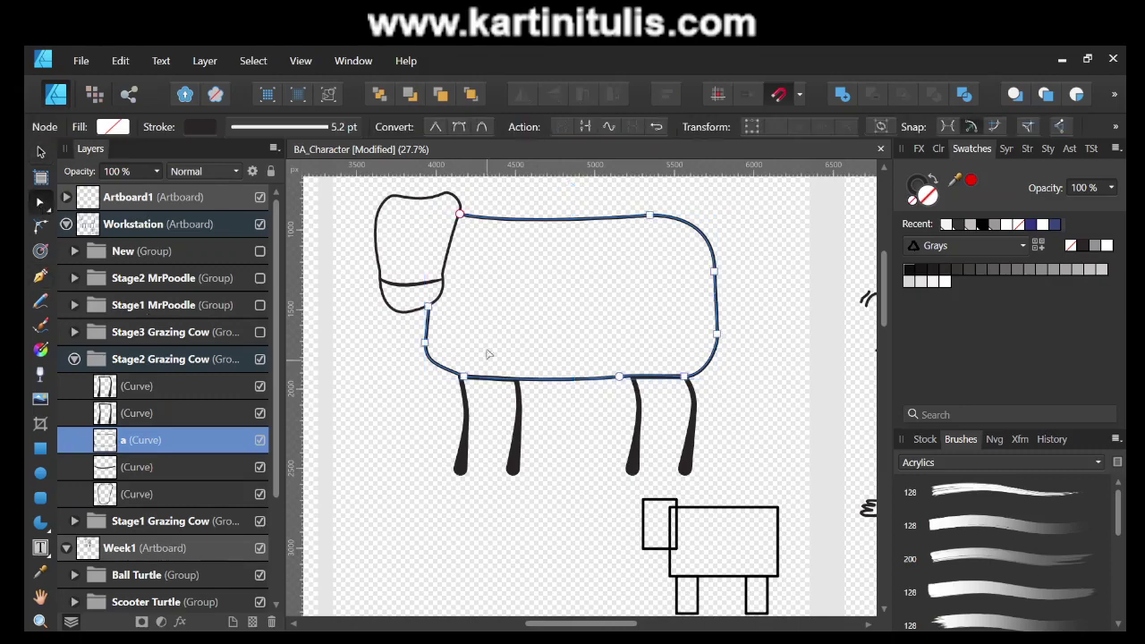
pyautogui.click(570, 219)
pyautogui.moveTo(569, 224)
pyautogui.mouseDown()
pyautogui.moveTo(570, 282)
pyautogui.moveTo(570, 220)
pyautogui.mouseUp()
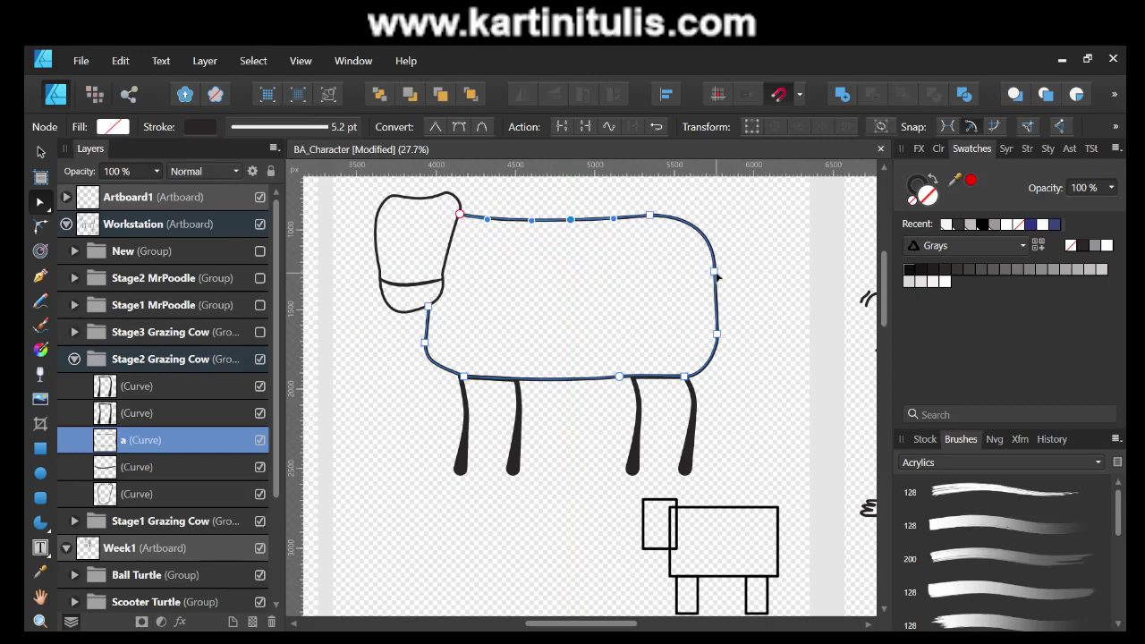
pyautogui.moveTo(715, 273); pyautogui.dragTo(714, 283)
pyautogui.moveTo(711, 237); pyautogui.dragTo(708, 240)
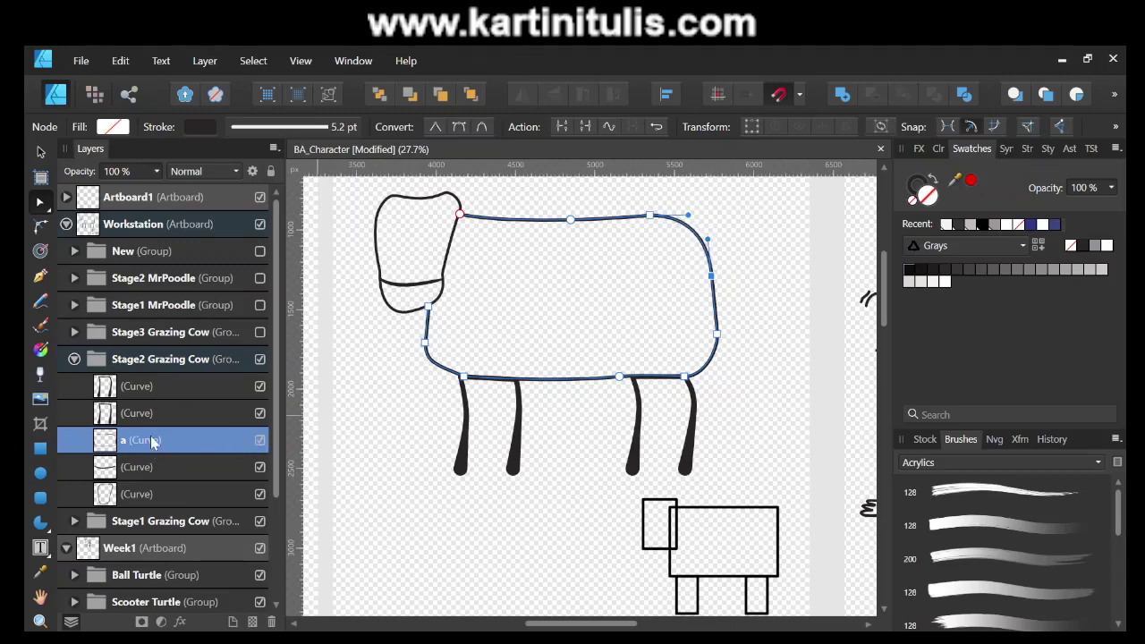
# Clear the custom name of the cow's body curve and activate the Pencil tool.
pyautogui.doubleClick(141, 442)
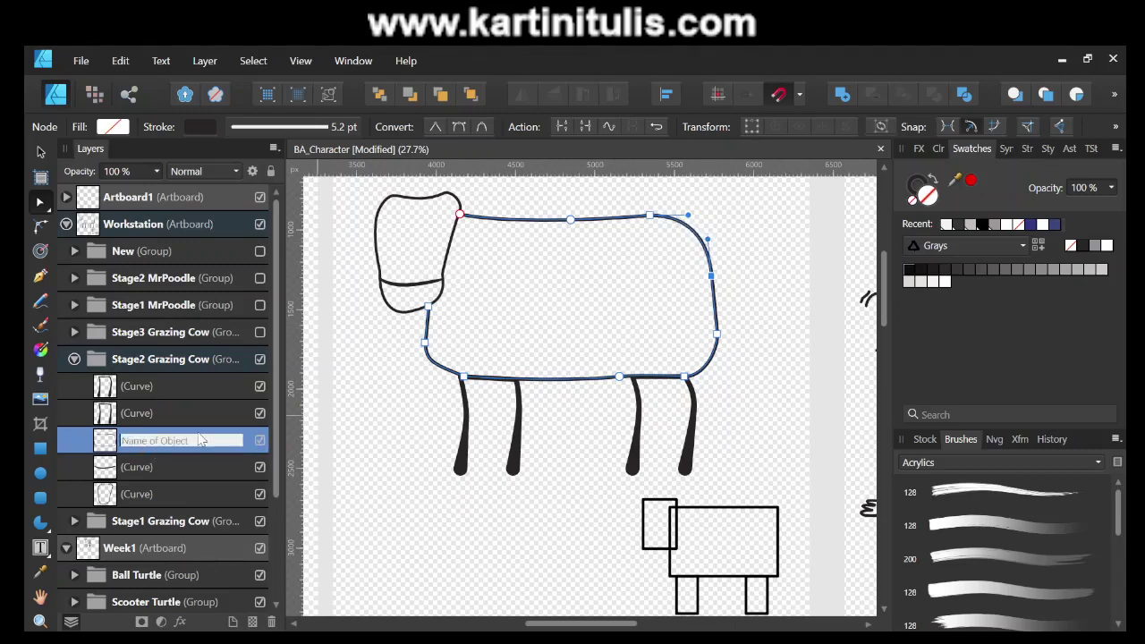
pyautogui.press('Escape')
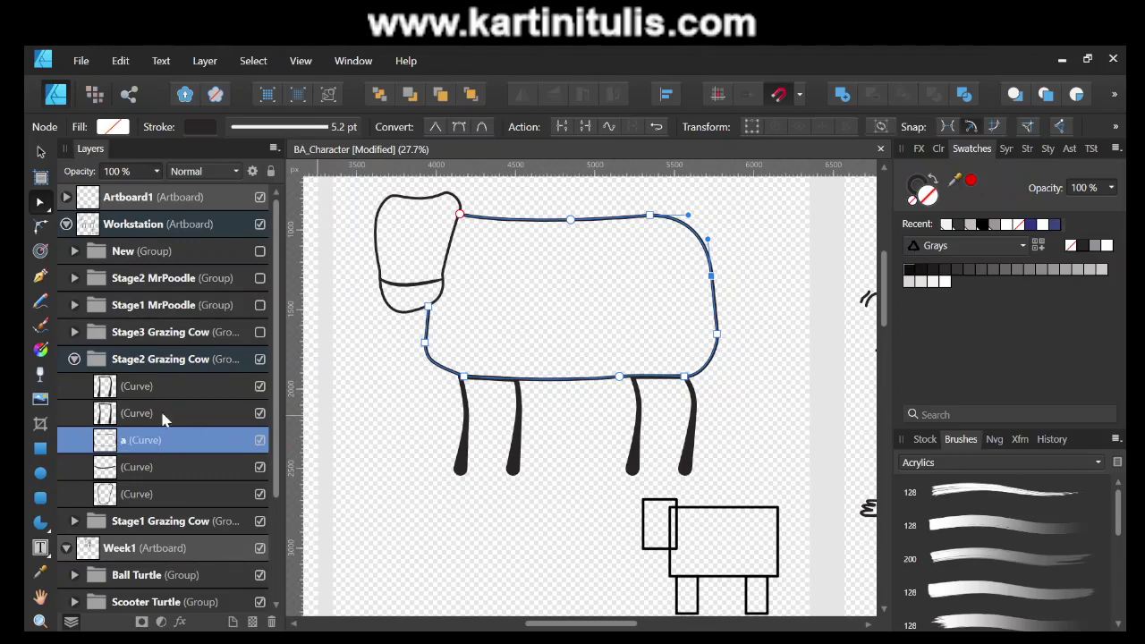
pyautogui.click(40, 302)
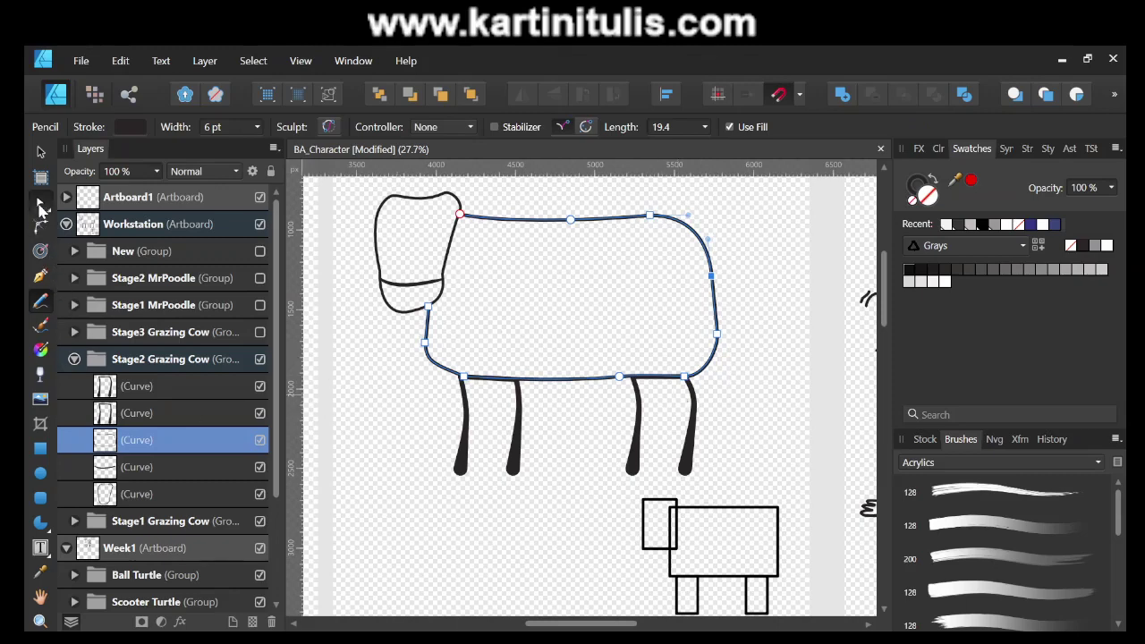
# Activate the Node tool, collapse the Stage2 Grazing Cow group, hide it and show the Stage3 Grazing Cow group instead.
pyautogui.click(40, 204)
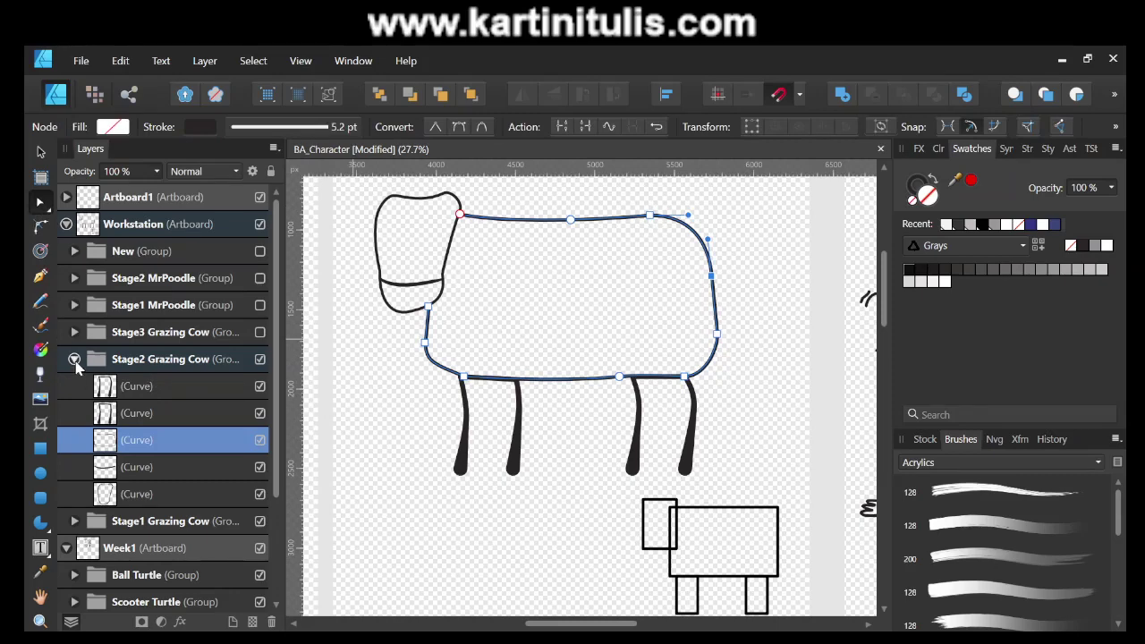
pyautogui.click(75, 360)
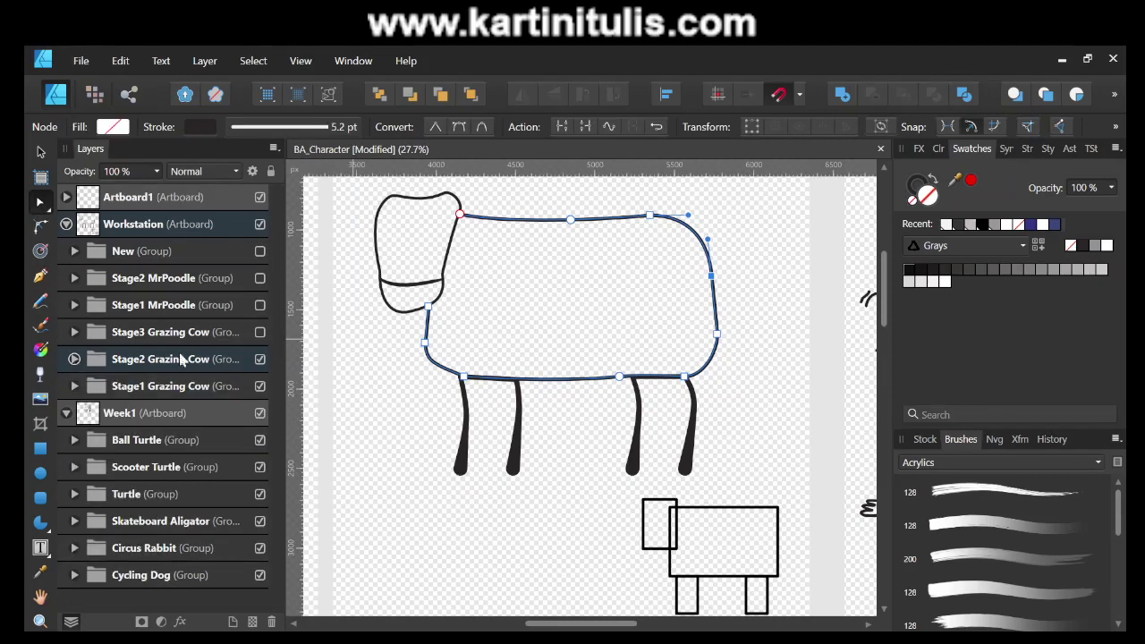
pyautogui.click(260, 334)
pyautogui.click(260, 360)
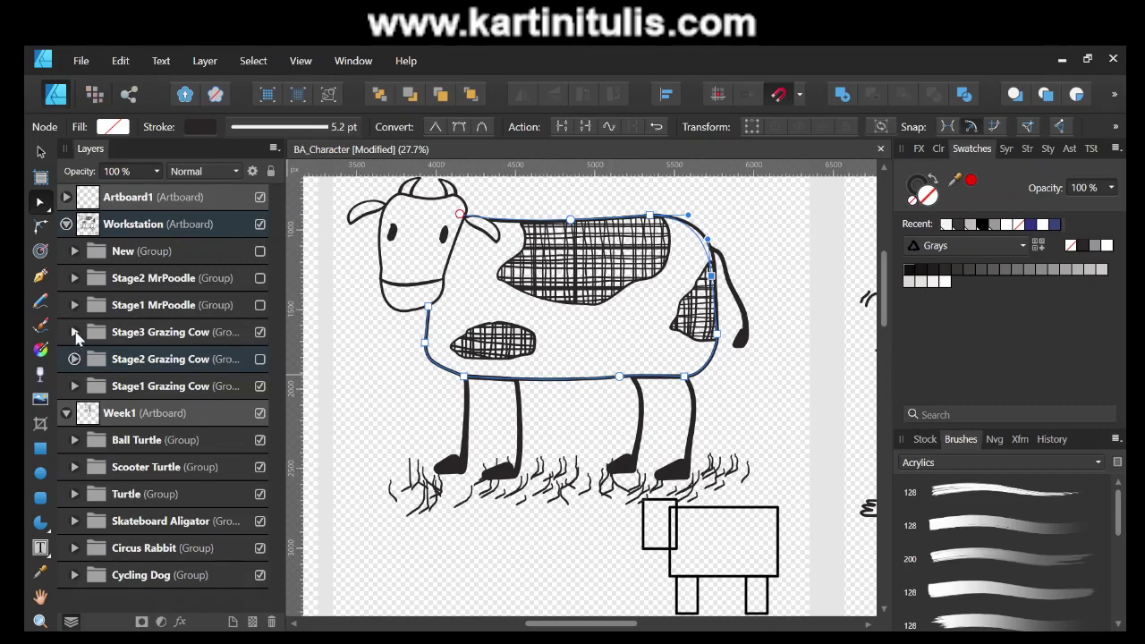
# Expand the Stage3 Grazing Cow group, its BodyCow subgroup and the rear patch curve to examine their layer structure.
pyautogui.click(74, 333)
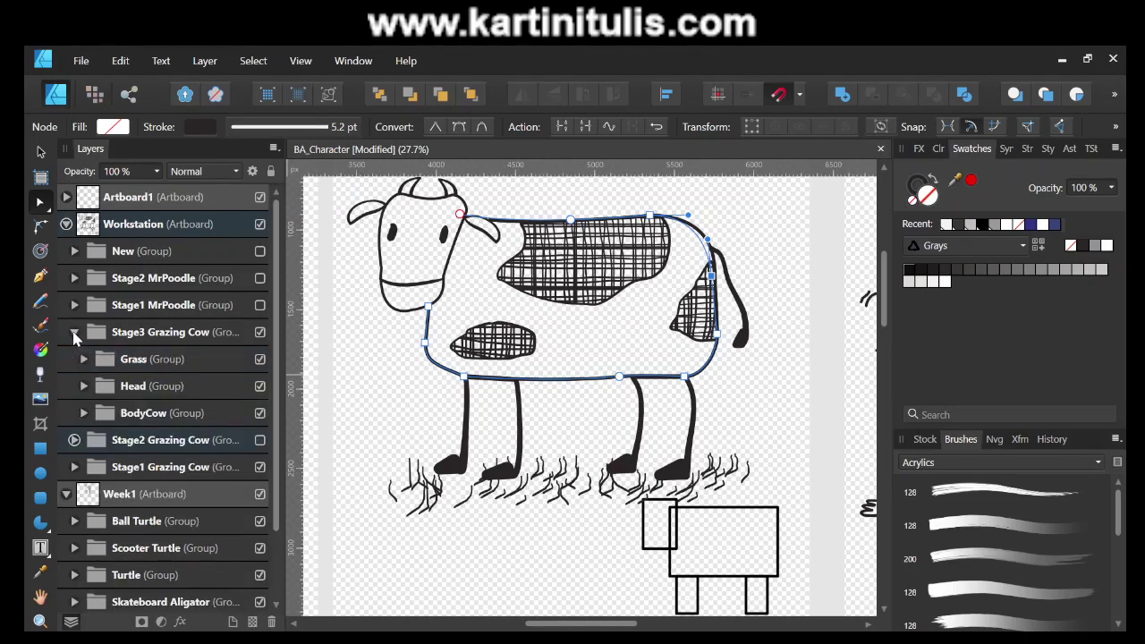
pyautogui.click(83, 413)
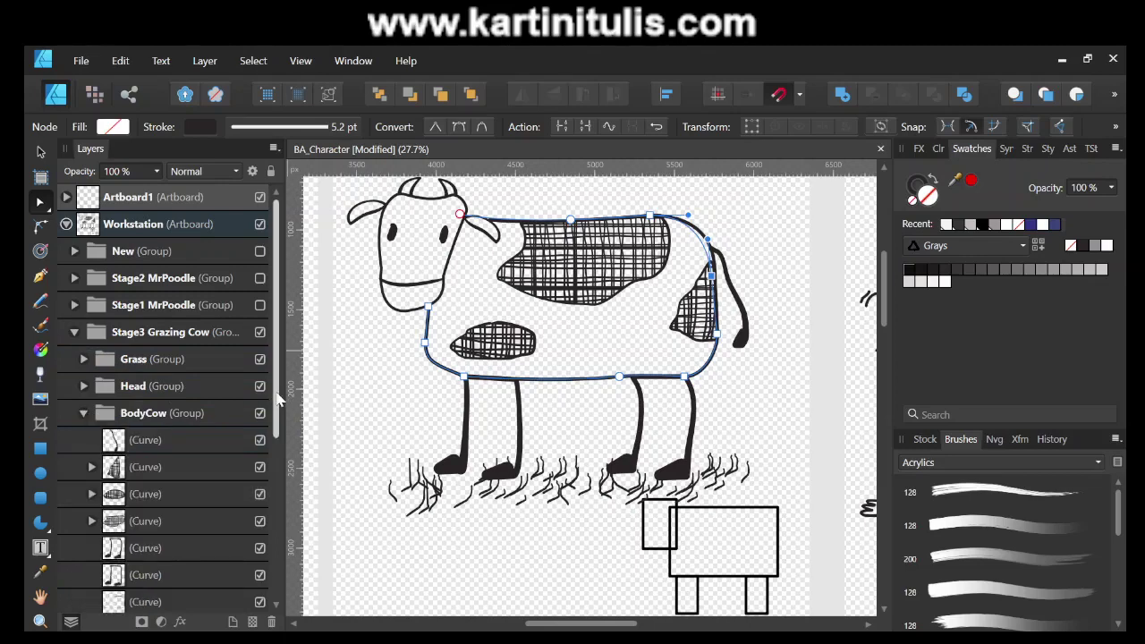
pyautogui.scroll(-3, 277, 400)
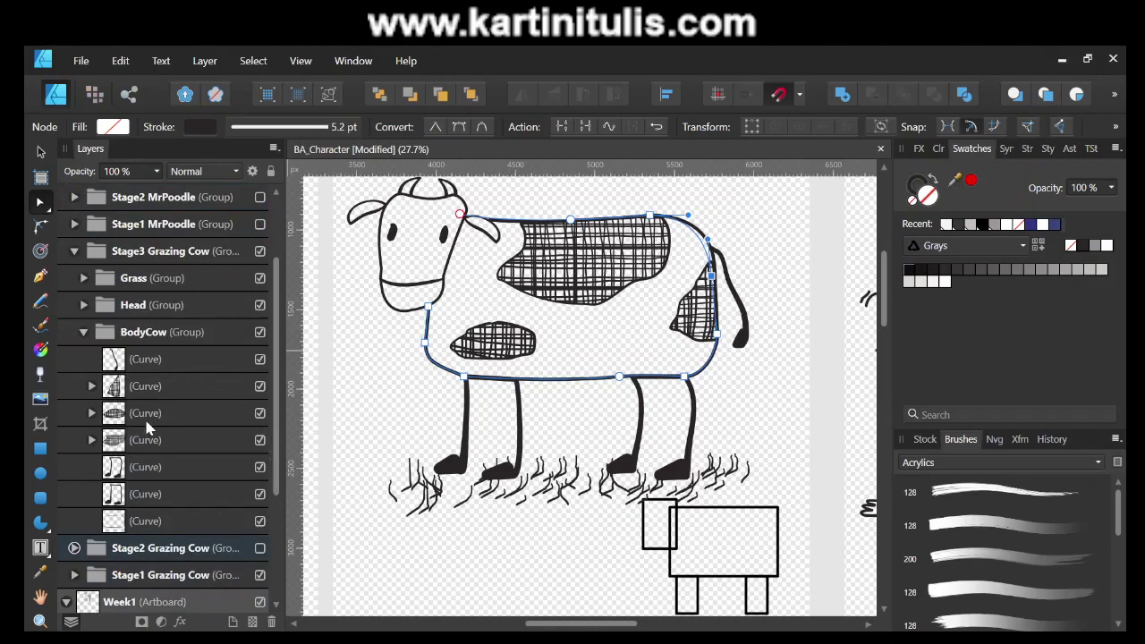
pyautogui.click(91, 387)
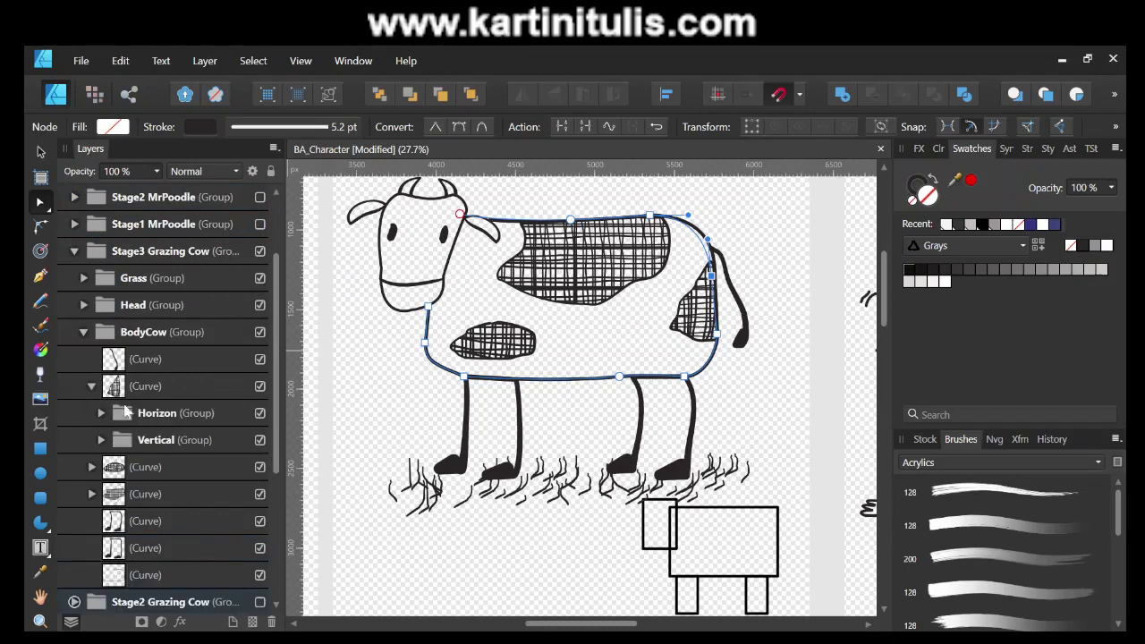
# Inspect the rear patch's Horizon hatching by selecting the group and its first curve, and by temporarily hiding the group.
pyautogui.click(137, 425)
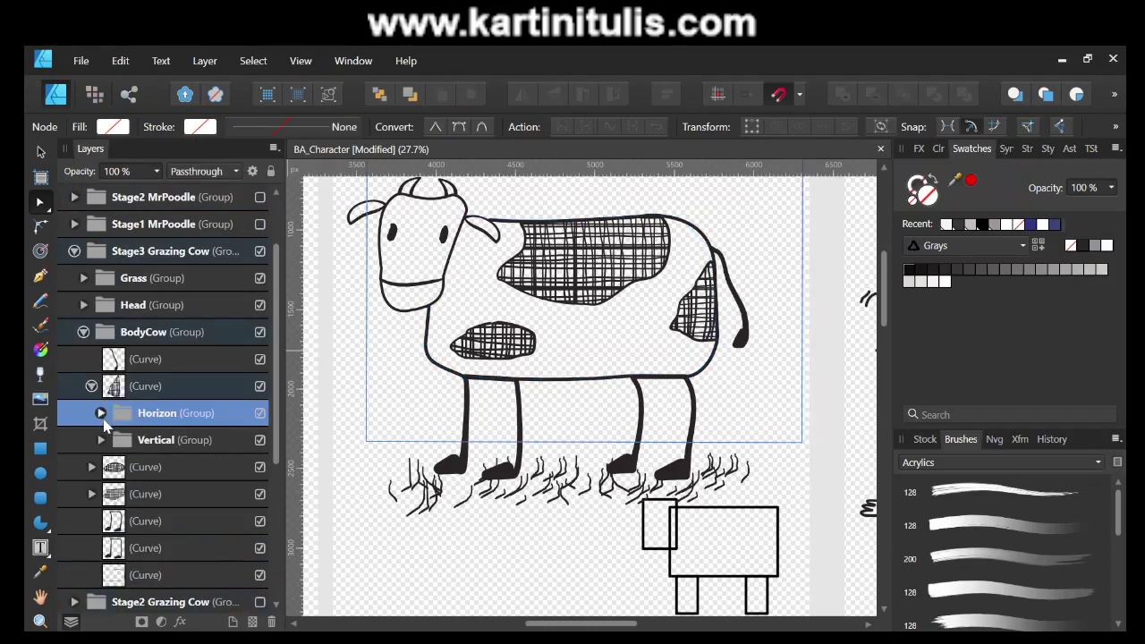
pyautogui.click(100, 413)
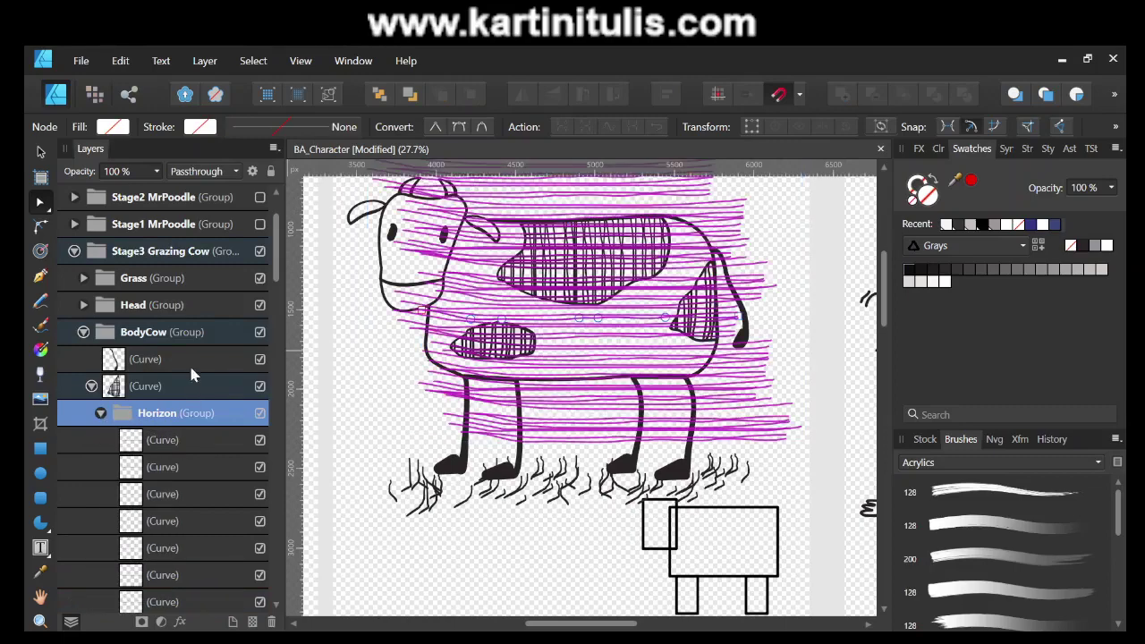
pyautogui.click(170, 442)
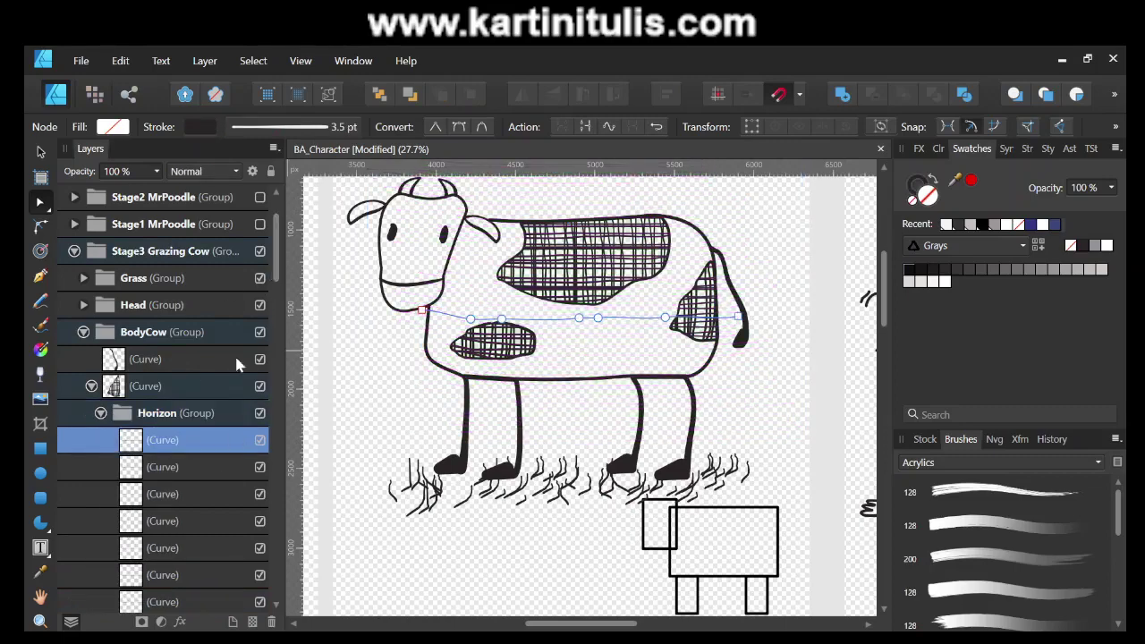
pyautogui.click(261, 417)
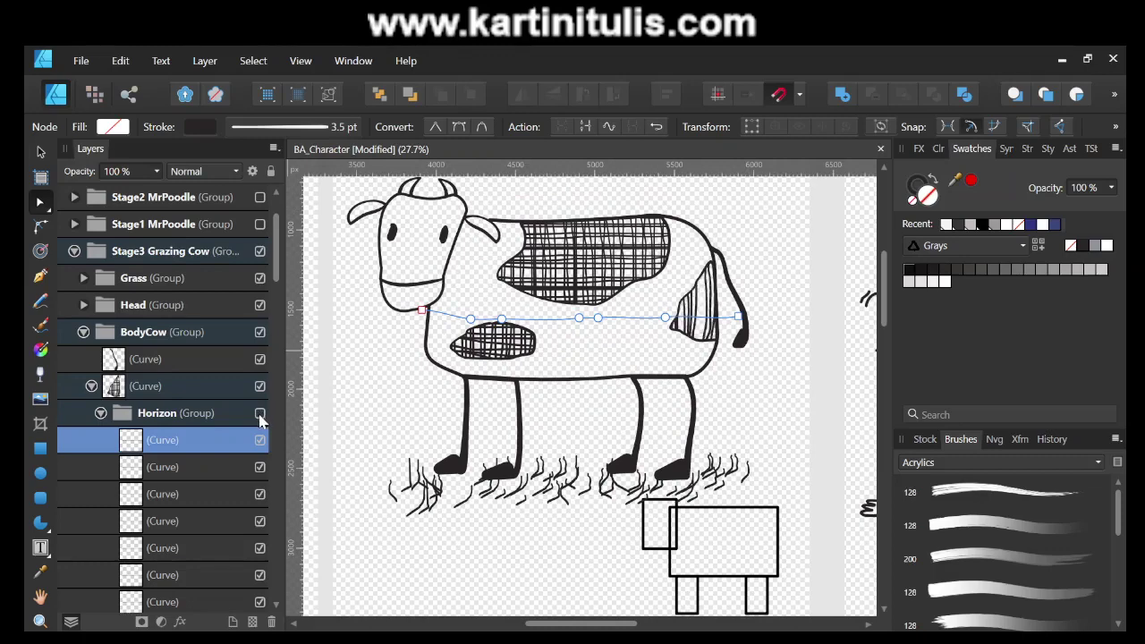
pyautogui.click(260, 417)
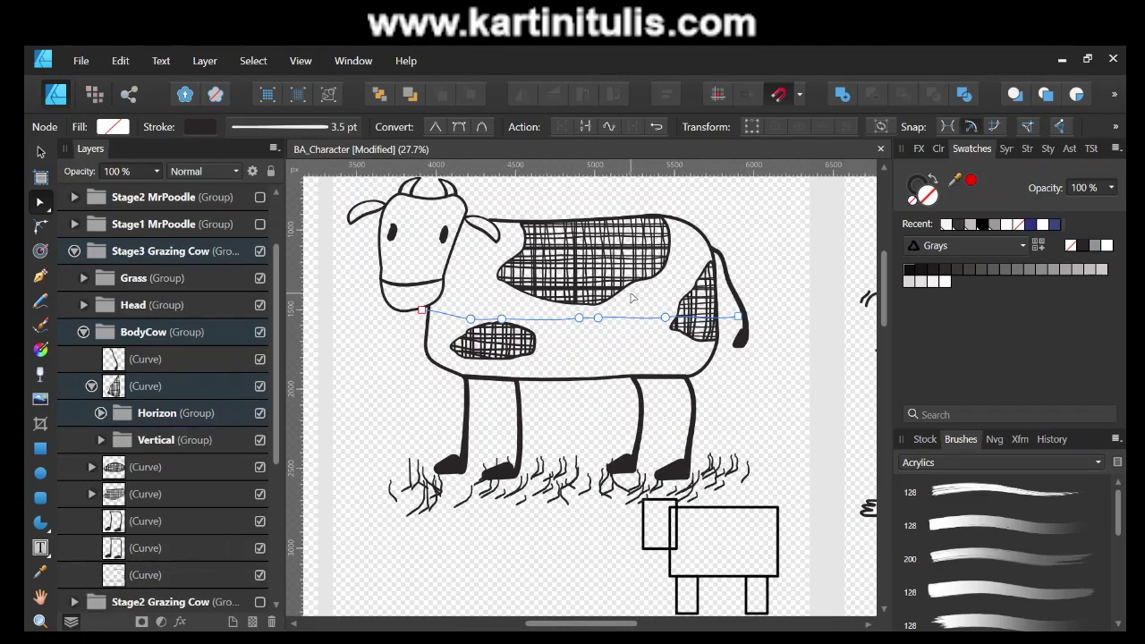
# Inspect the small oval belly patch's hatching by selecting its curve and temporarily hiding its Horizon and Vertical groups.
pyautogui.click(145, 470)
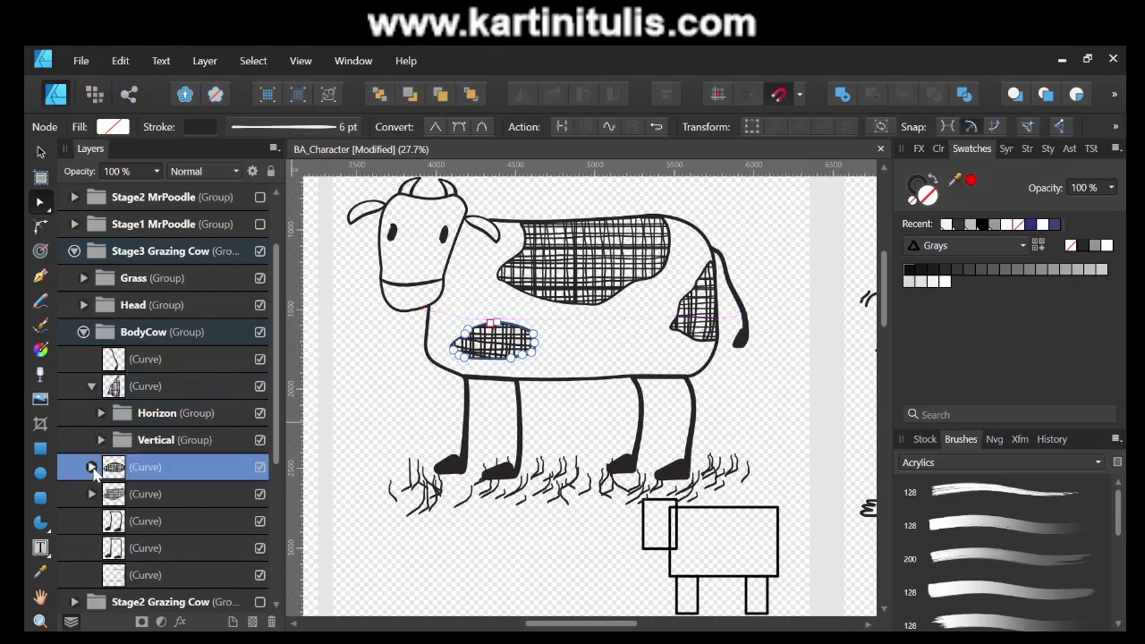
pyautogui.click(91, 466)
pyautogui.scroll(-1, 161, 465)
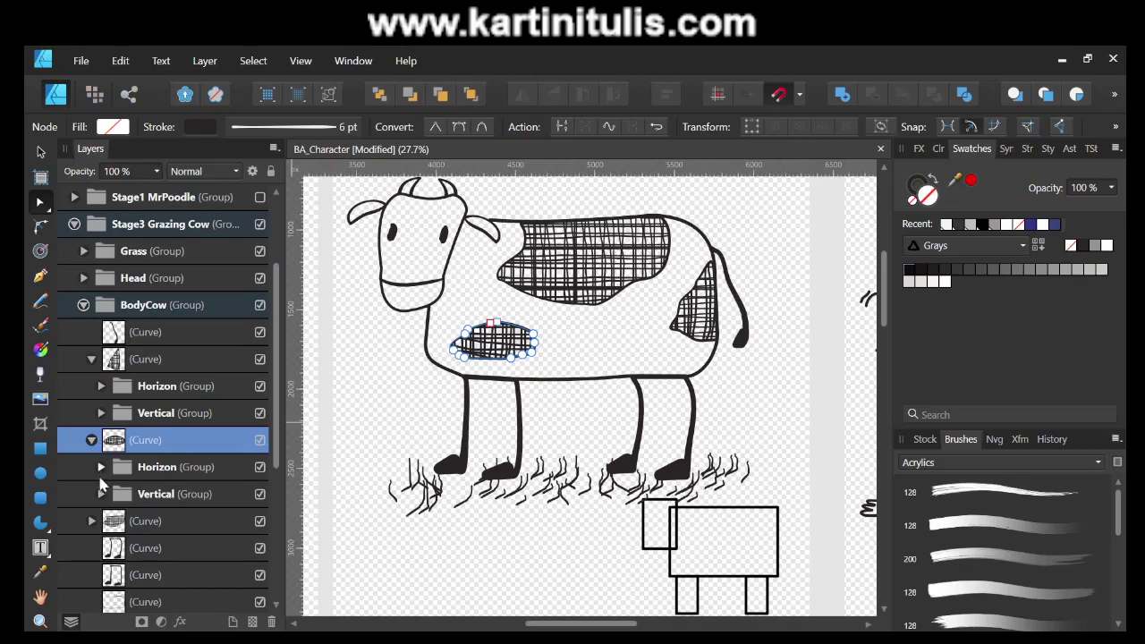
pyautogui.click(260, 468)
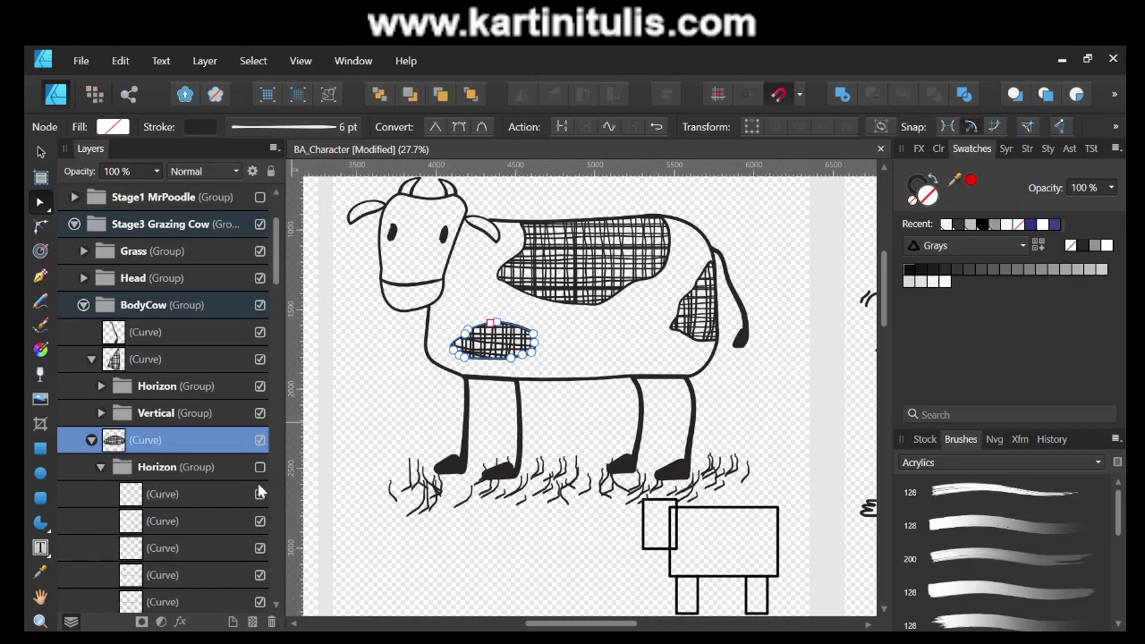
pyautogui.moveTo(277, 286); pyautogui.dragTo(284, 549)
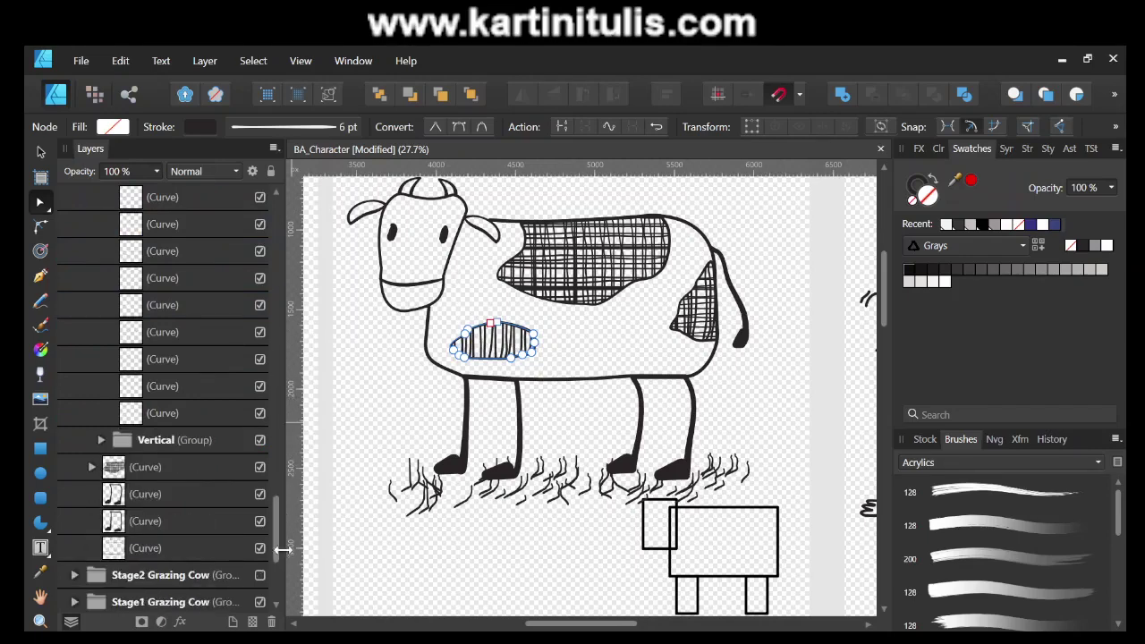
pyautogui.click(260, 441)
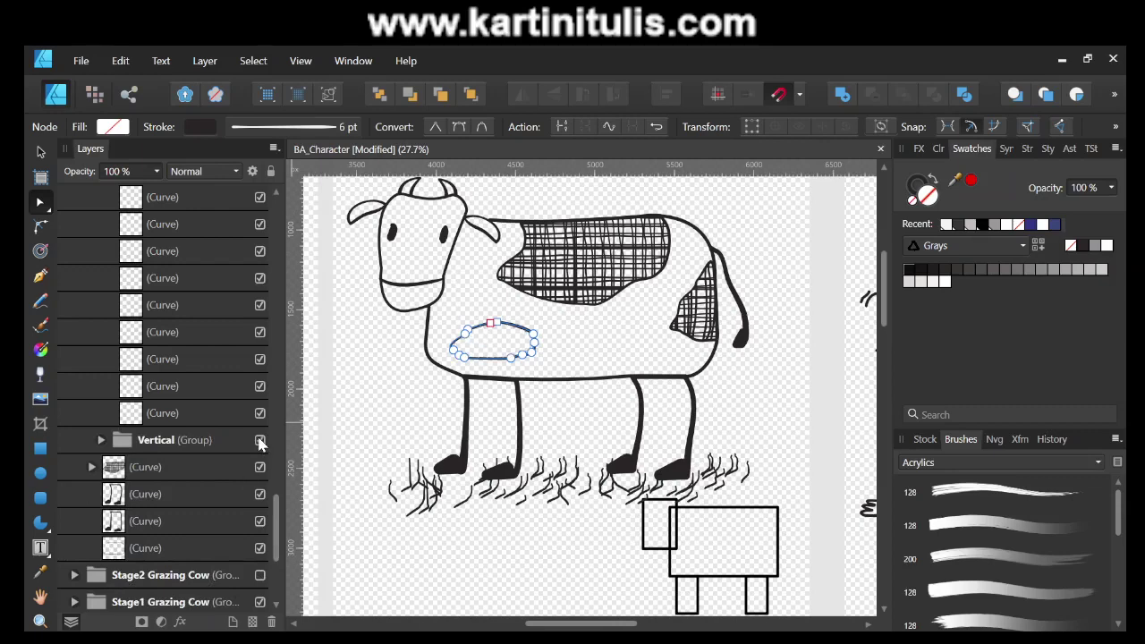
pyautogui.moveTo(282, 504); pyautogui.dragTo(285, 394)
pyautogui.moveTo(284, 339); pyautogui.dragTo(297, 273)
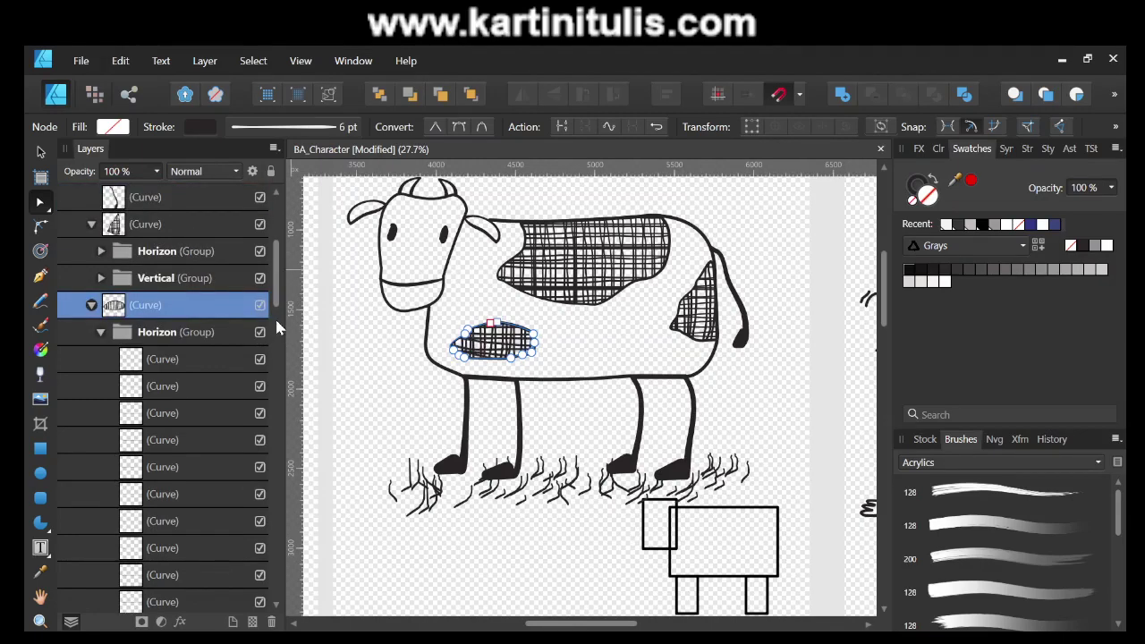
# Collapse the oval patch's layers, the BodyCow group and the Stage3 Grazing Cow group, leaving nothing selected.
pyautogui.click(100, 333)
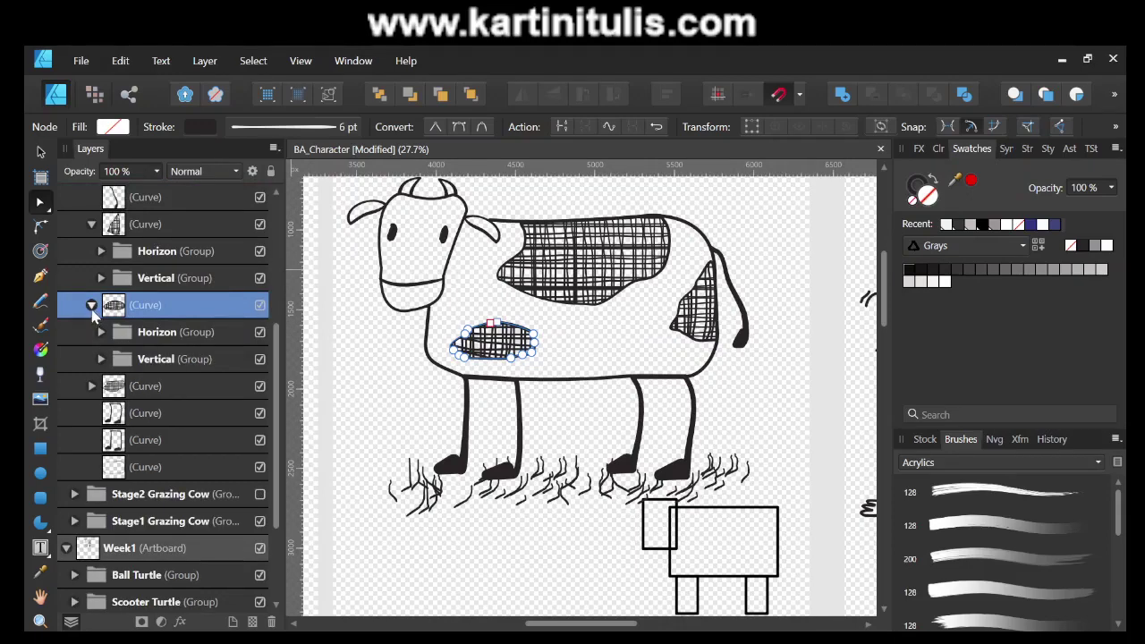
pyautogui.press('Left')
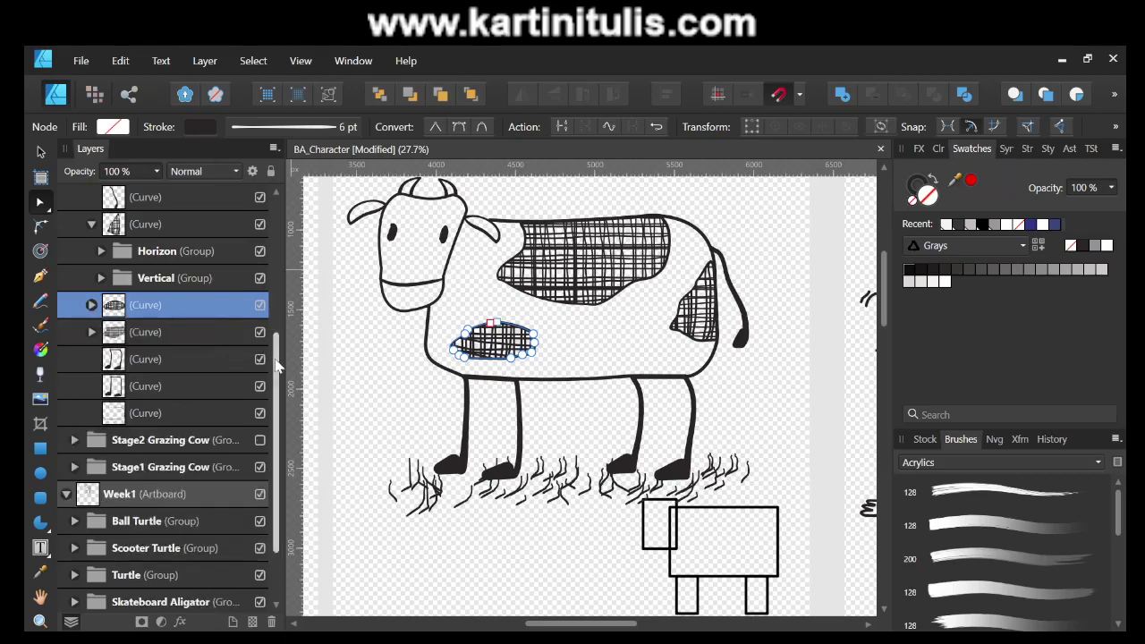
pyautogui.moveTo(275, 365); pyautogui.dragTo(280, 333)
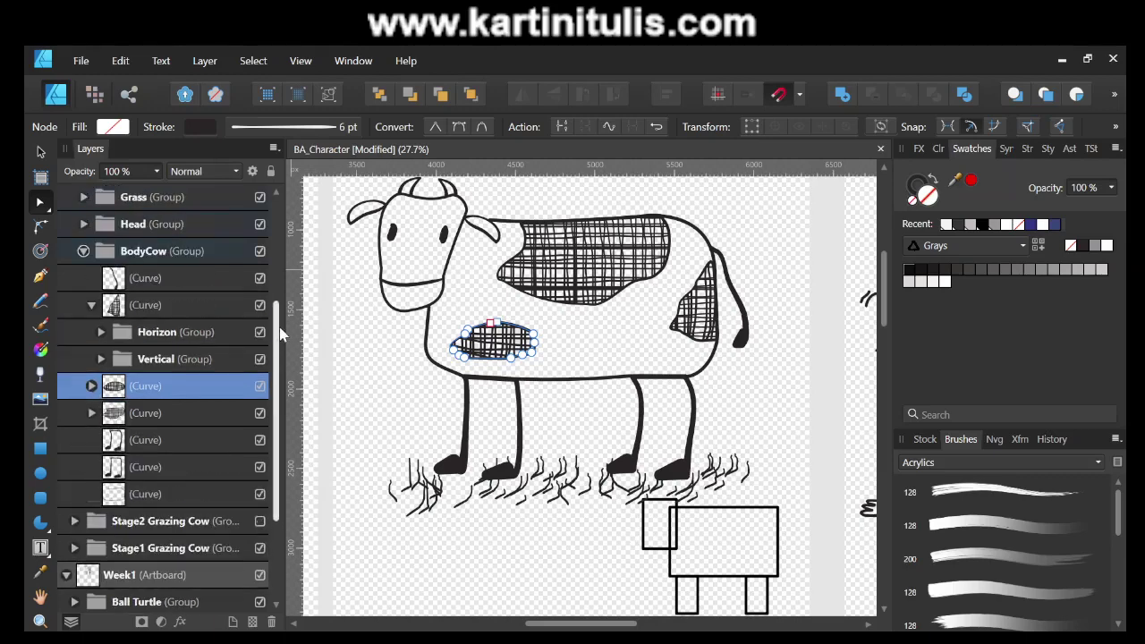
pyautogui.click(388, 376)
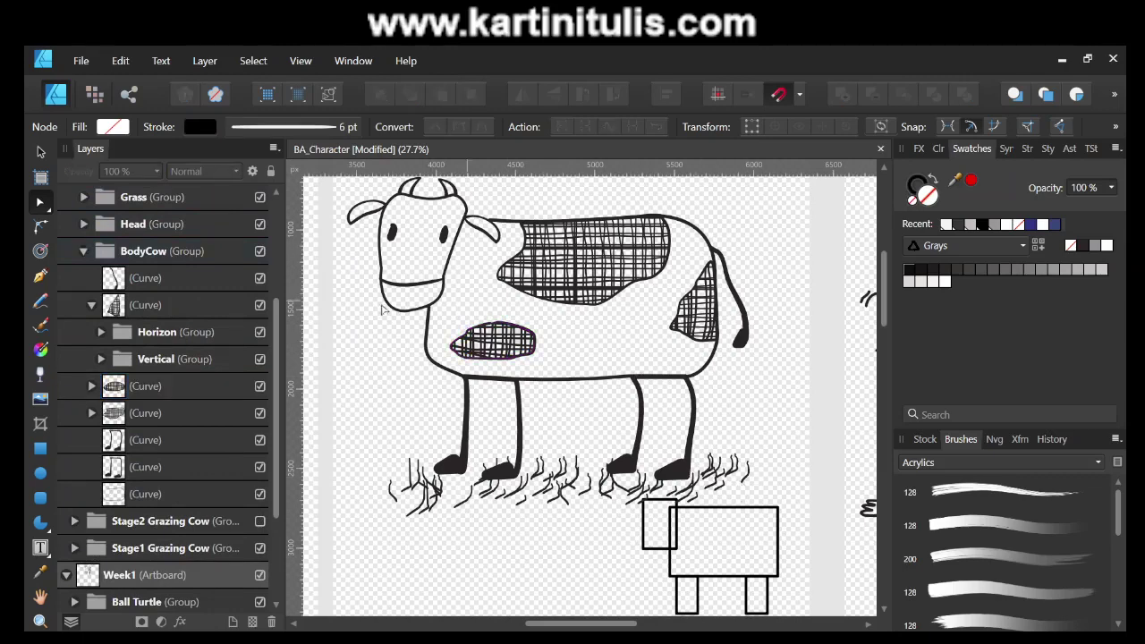
pyautogui.moveTo(279, 317); pyautogui.dragTo(279, 307)
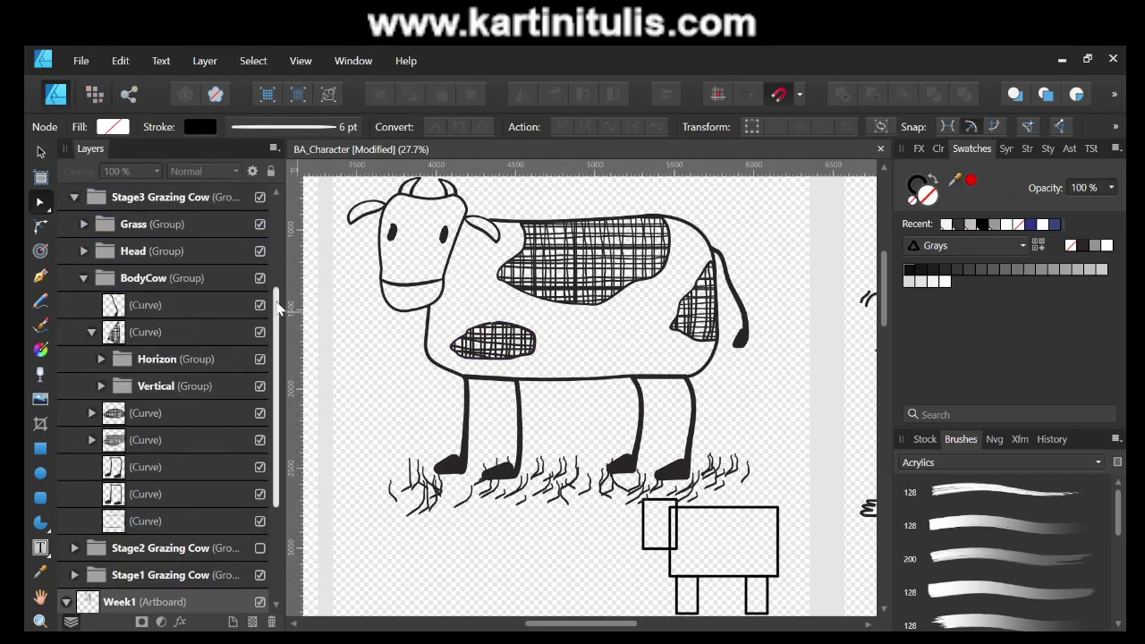
pyautogui.click(82, 279)
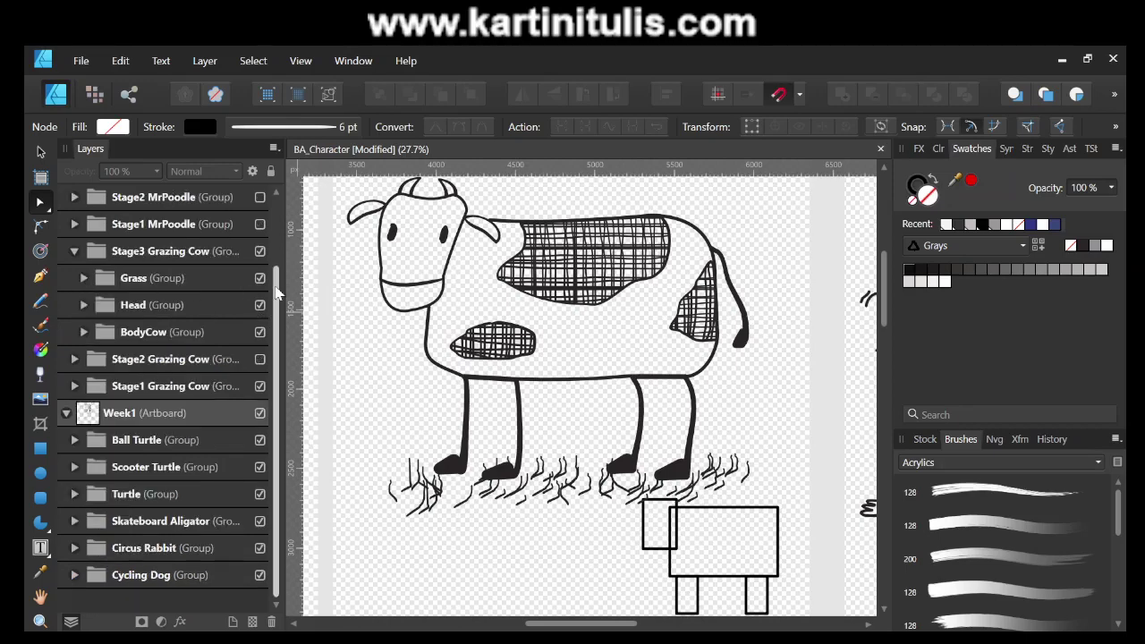
pyautogui.moveTo(280, 295); pyautogui.dragTo(280, 283)
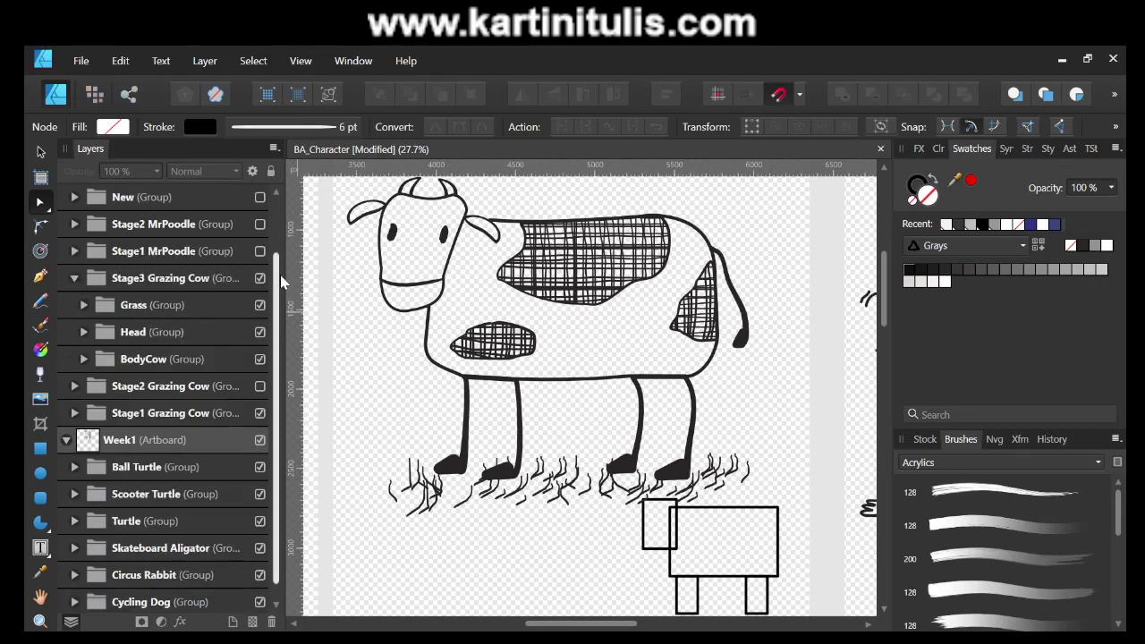
pyautogui.click(75, 280)
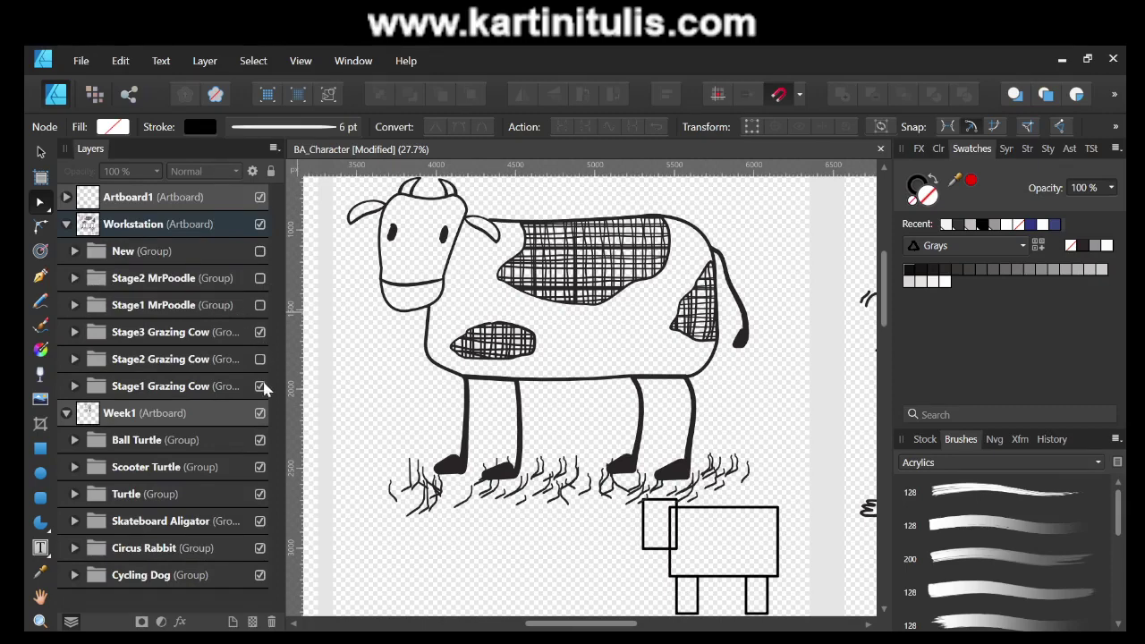
# Hide the Stage1 Grazing Cow group, show the Stage1 MrPoodle group and bring the Week1 artboard's characters into view.
pyautogui.click(260, 305)
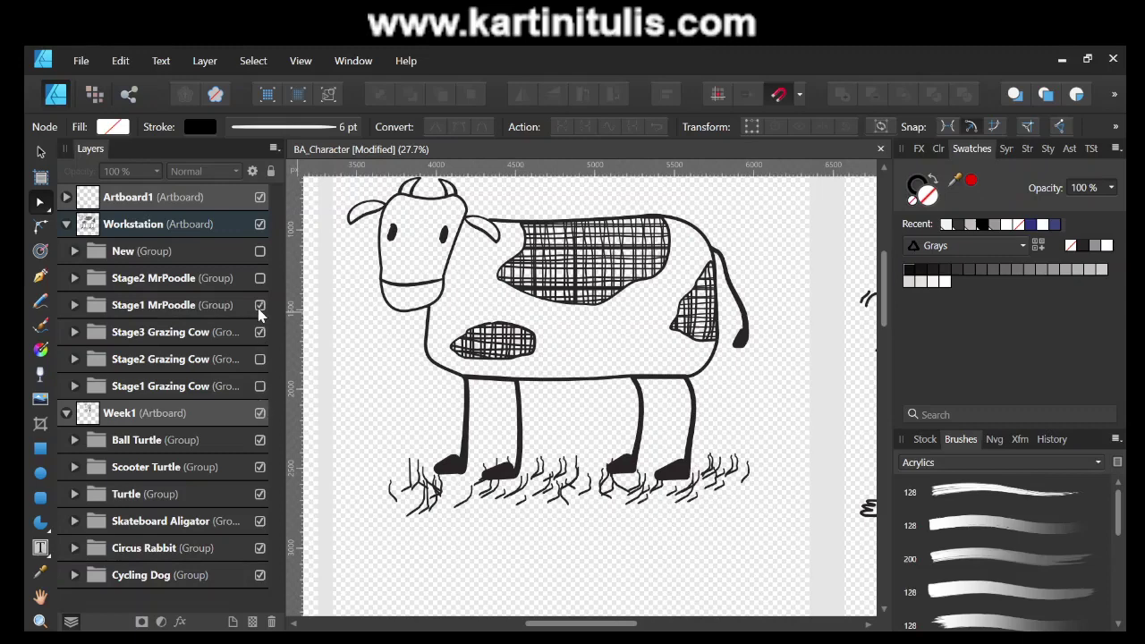
pyautogui.moveTo(534, 626); pyautogui.dragTo(638, 626)
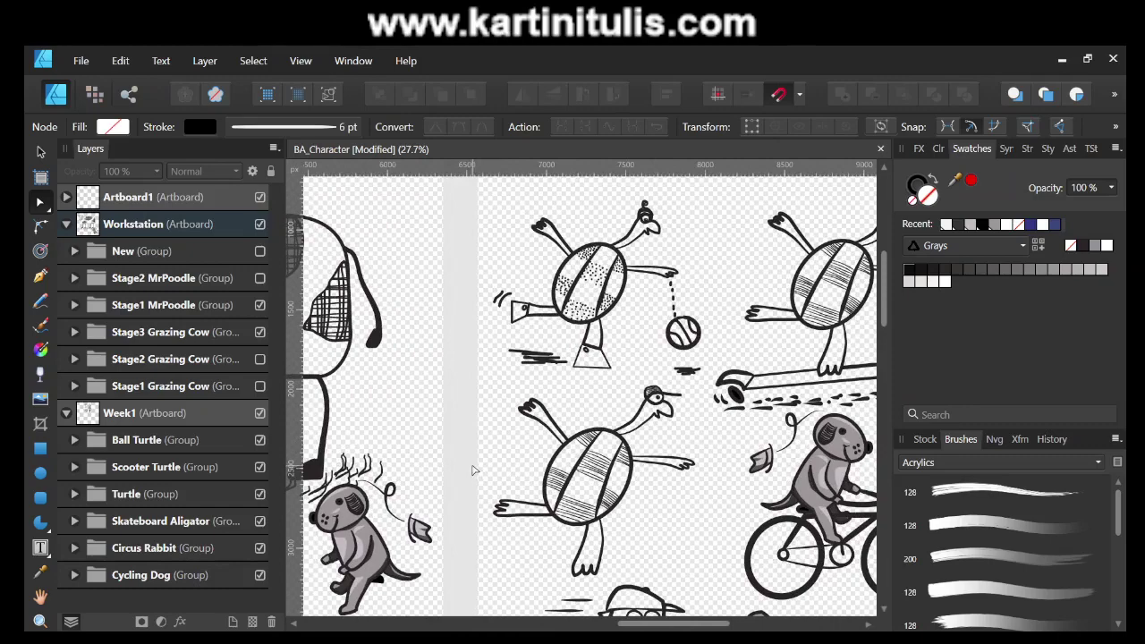
pyautogui.scroll(-1, 475, 471)
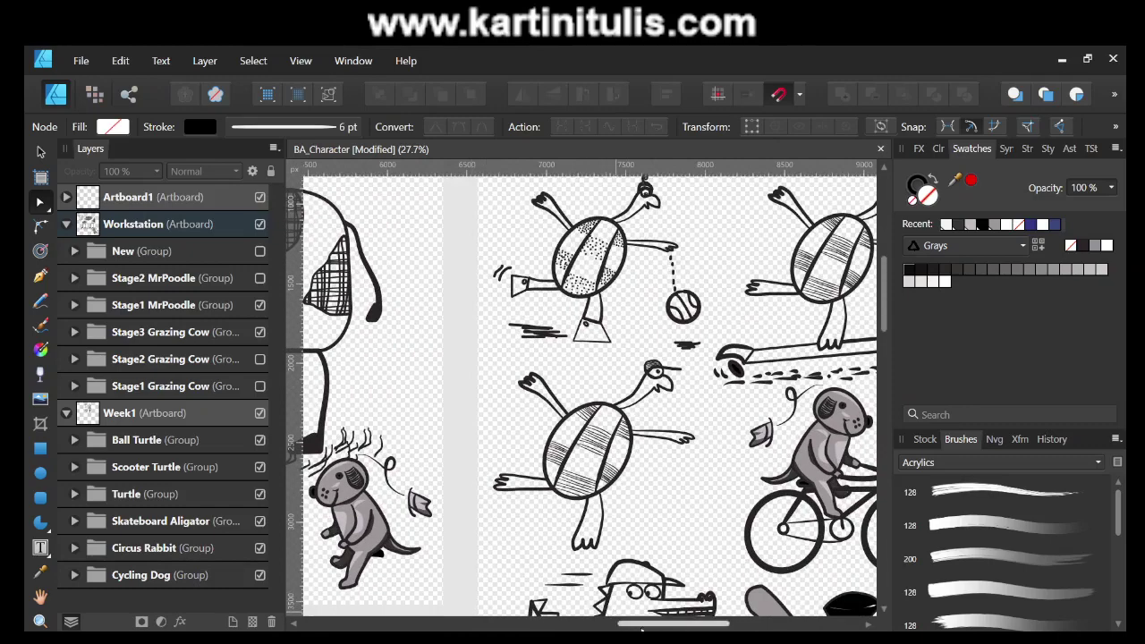
pyautogui.moveTo(641, 626)
pyautogui.mouseDown()
pyautogui.moveTo(653, 626)
pyautogui.moveTo(618, 627)
pyautogui.moveTo(650, 627)
pyautogui.moveTo(635, 628)
pyautogui.mouseUp()
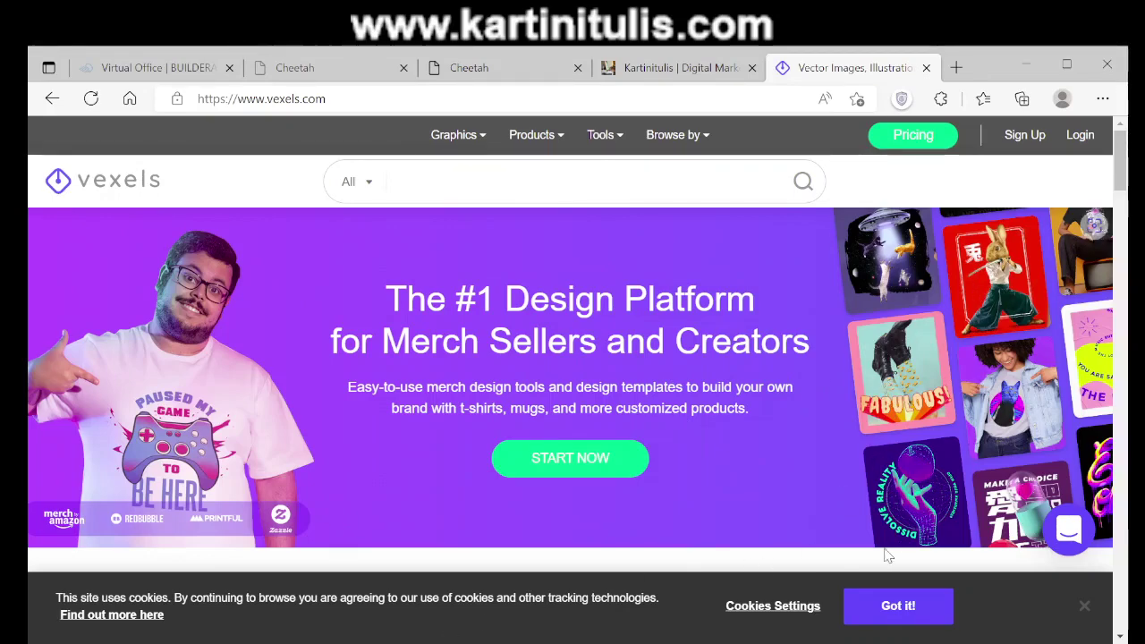
# Switch to the Vexels home page in the browser, dismiss the cookie notice and look through its merch tools and design catalog.
pyautogui.click(1083, 603)
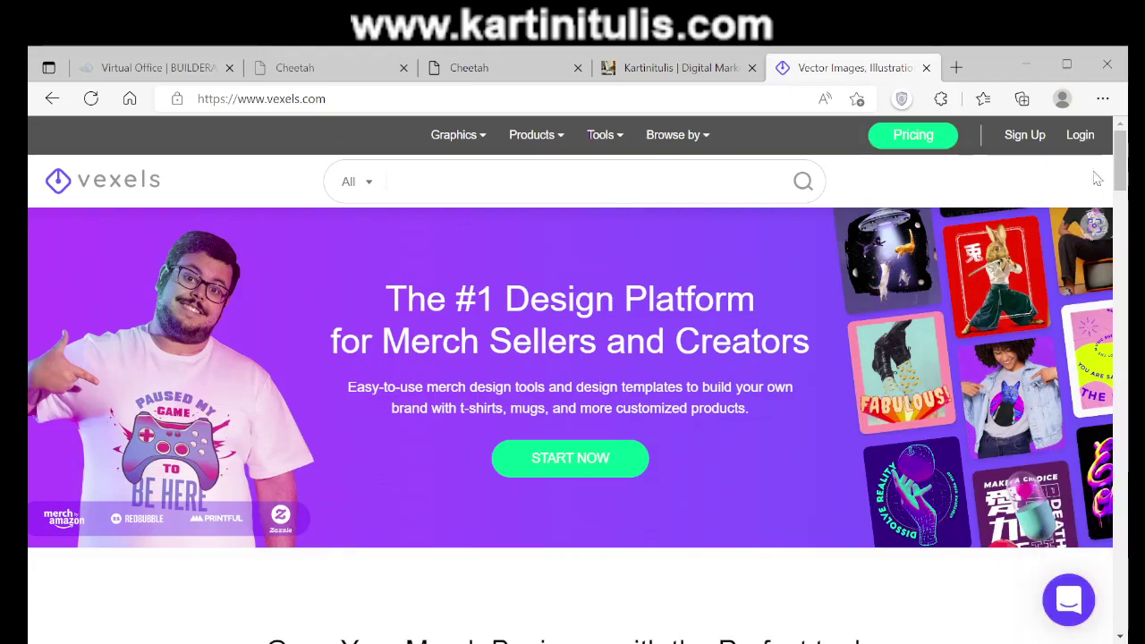
pyautogui.scroll(-5, 1097, 179)
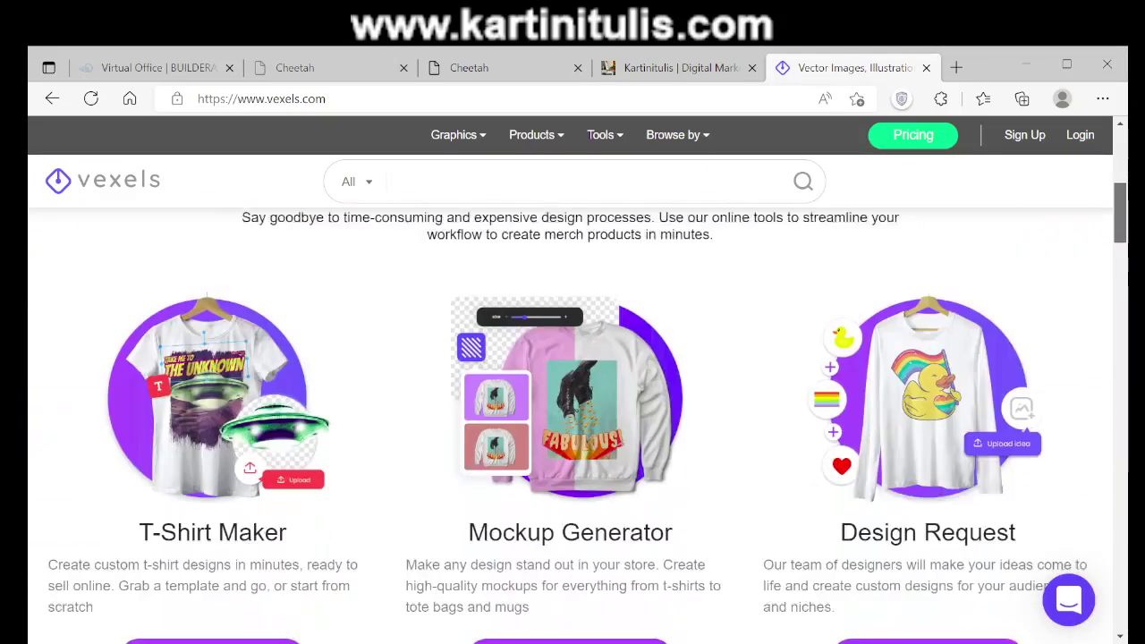
pyautogui.scroll(-1, 750, 494)
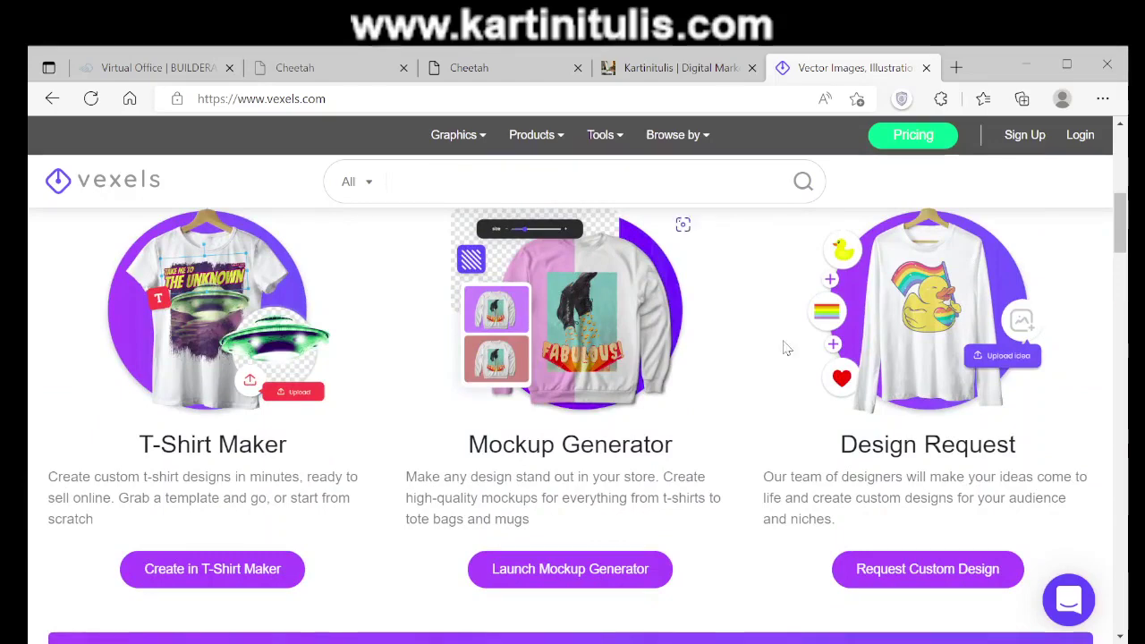
pyautogui.scroll(-3, 490, 374)
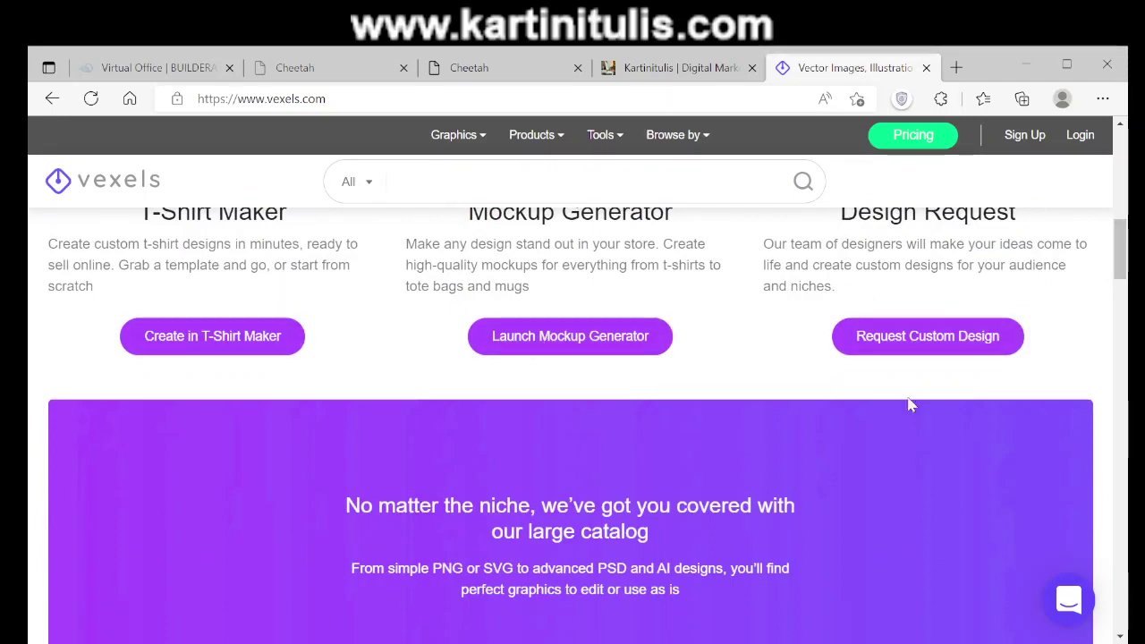
pyautogui.moveTo(1124, 275); pyautogui.dragTo(1124, 343)
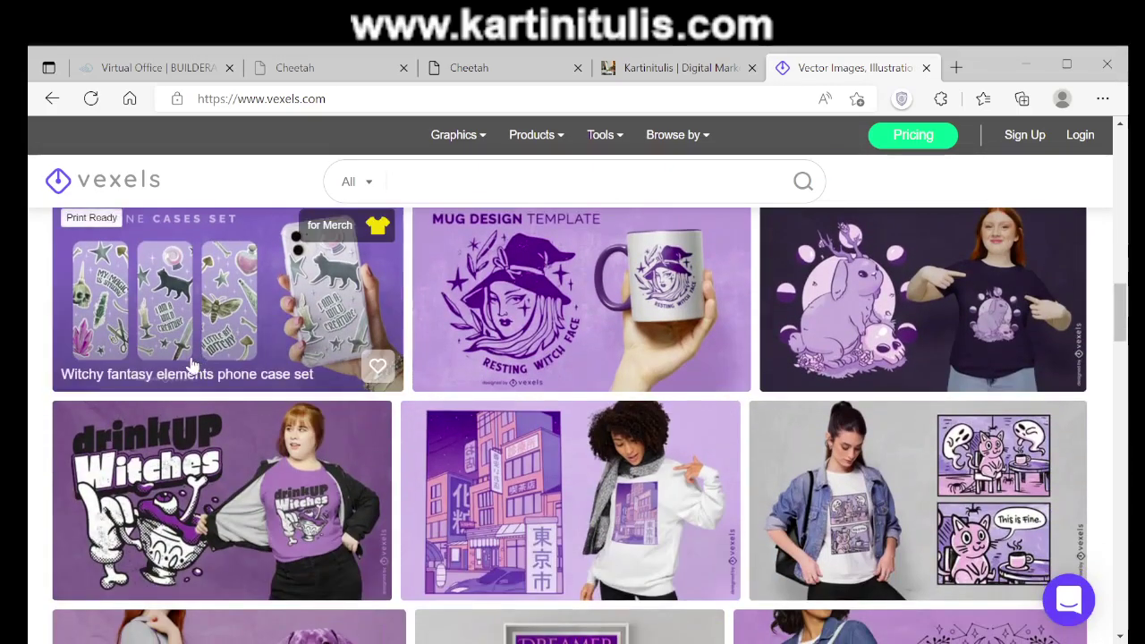